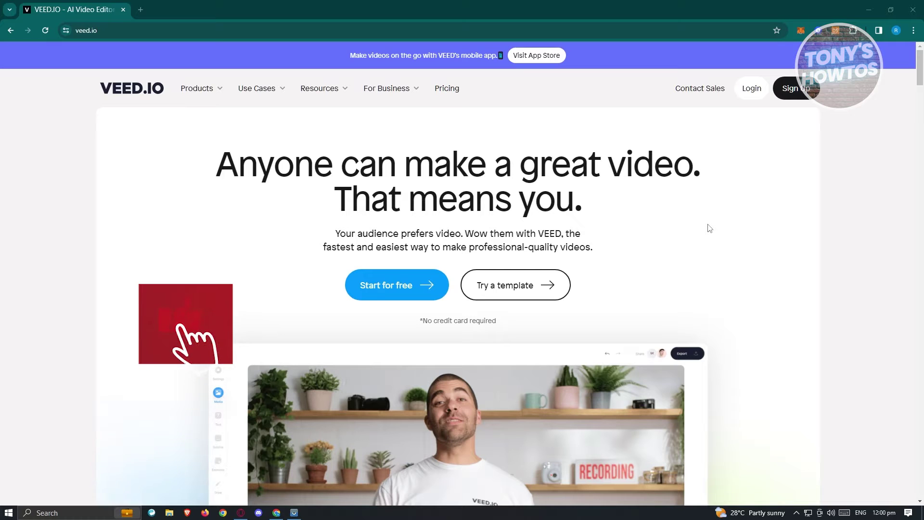
# Step: Review the subscription plans on the pricing page, and open the sign-up form for a free account
pyautogui.click(446, 89)
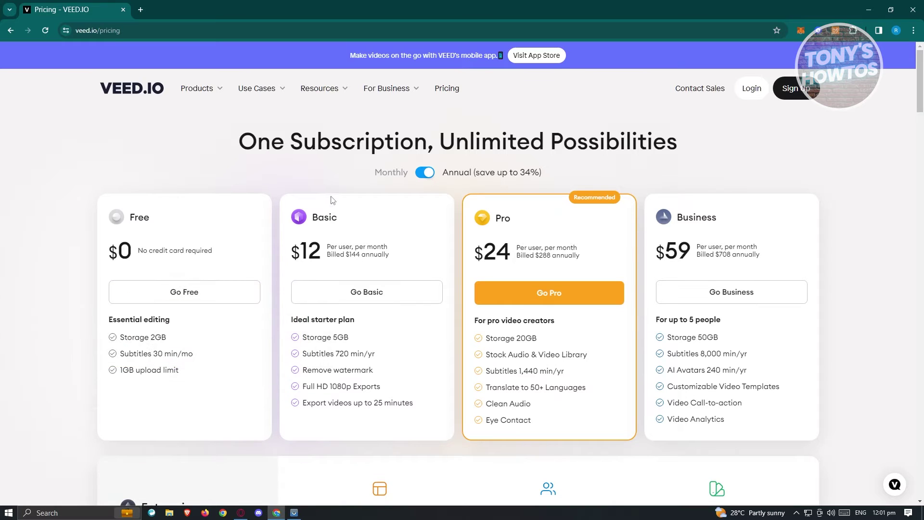
pyautogui.click(813, 98)
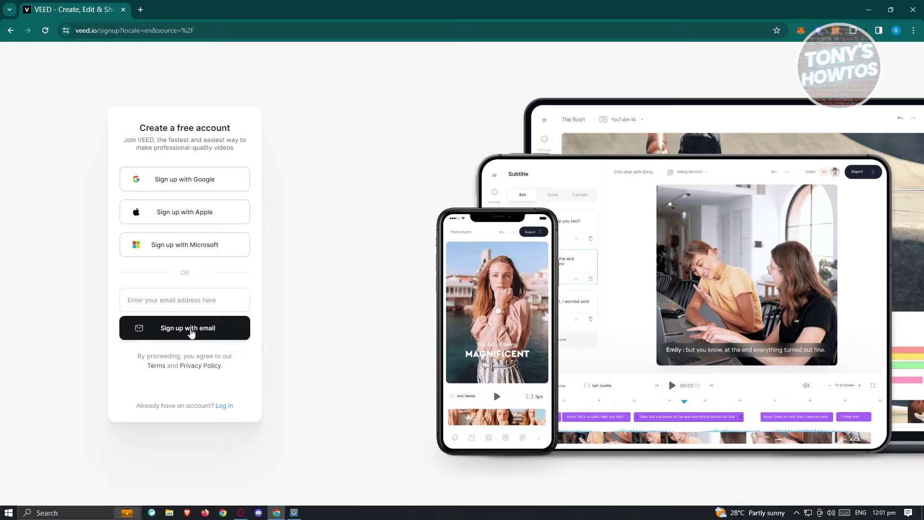
pyautogui.click(160, 303)
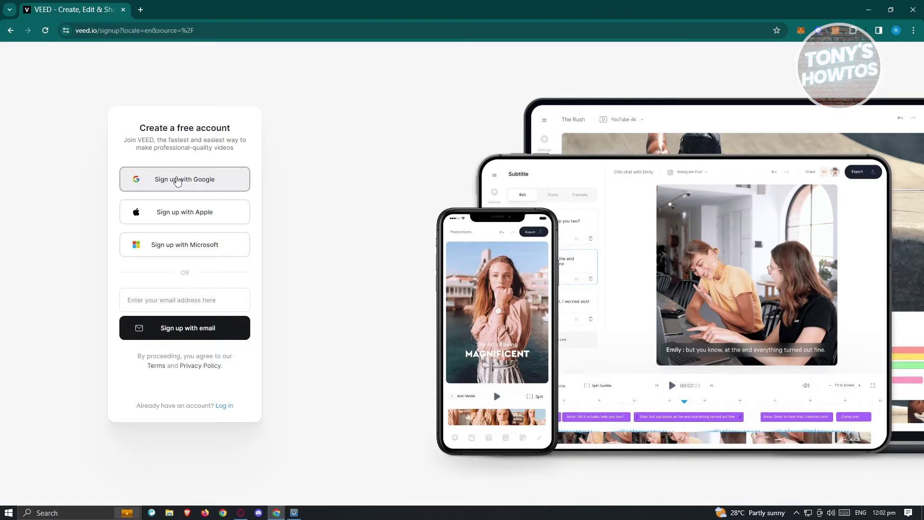
# Step: Switch from signing up to logging in, and sign in with the first listed Google account
pyautogui.click(226, 407)
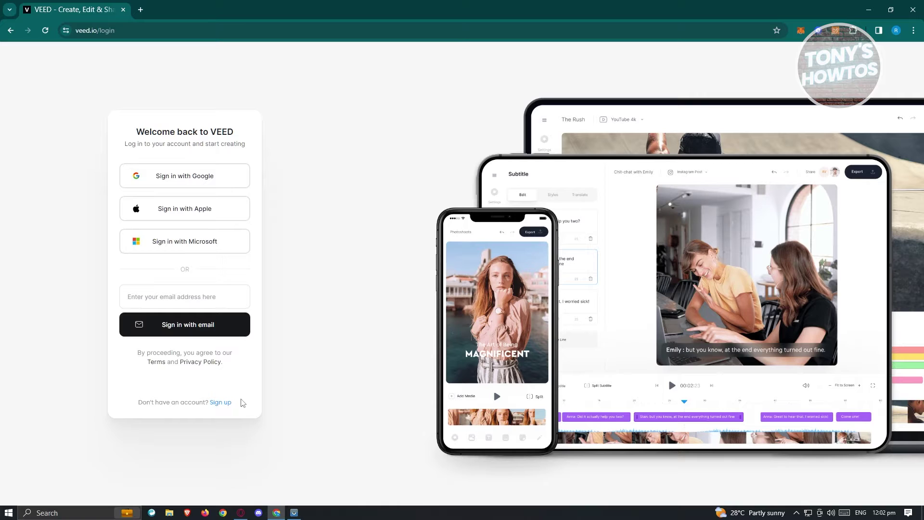
pyautogui.click(201, 172)
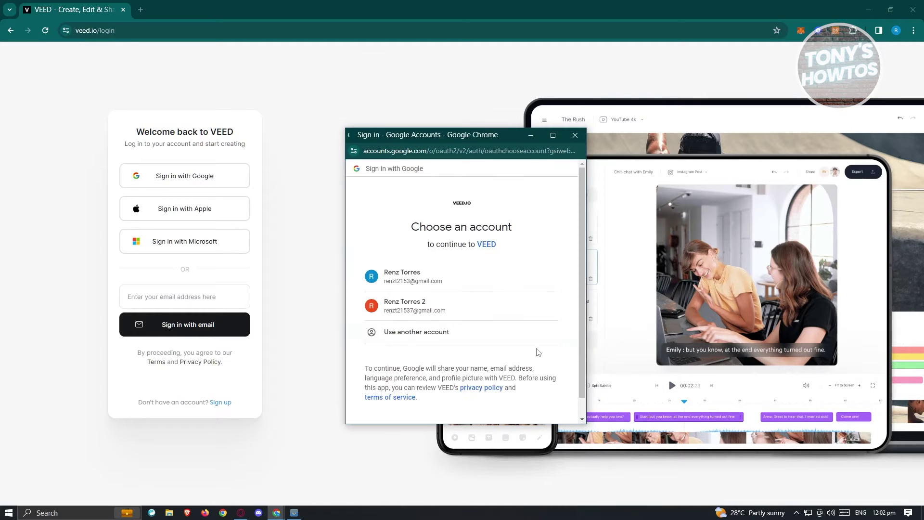
pyautogui.click(447, 282)
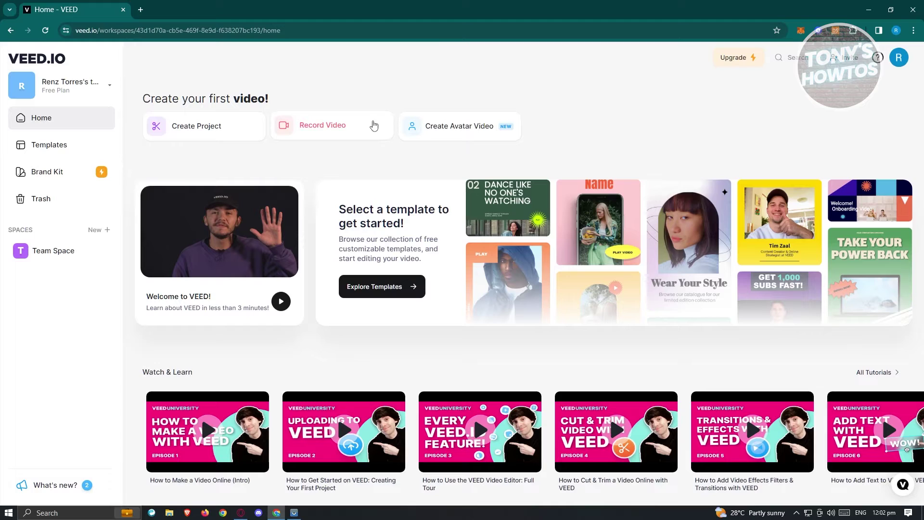
# Step: Look at the recorder's Screen option and its sharing choices, cancel the sharing and return to the dashboard
pyautogui.click(338, 126)
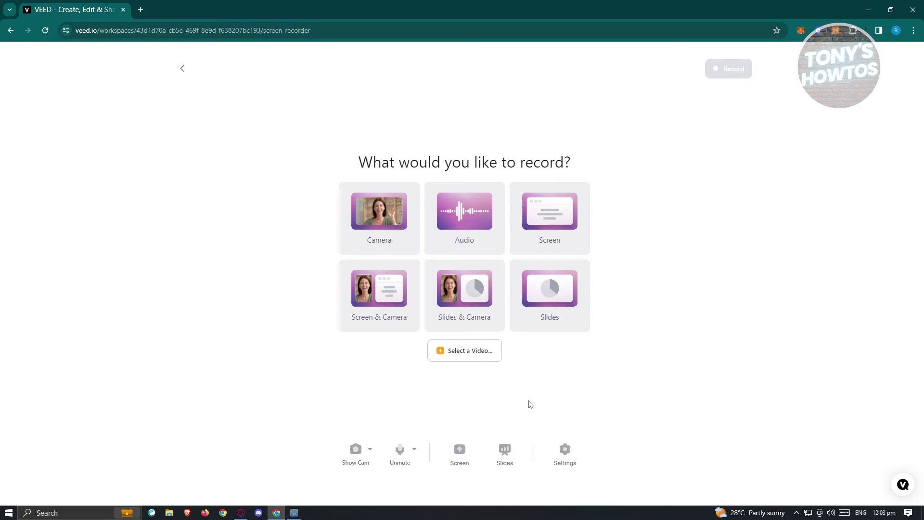
pyautogui.click(538, 238)
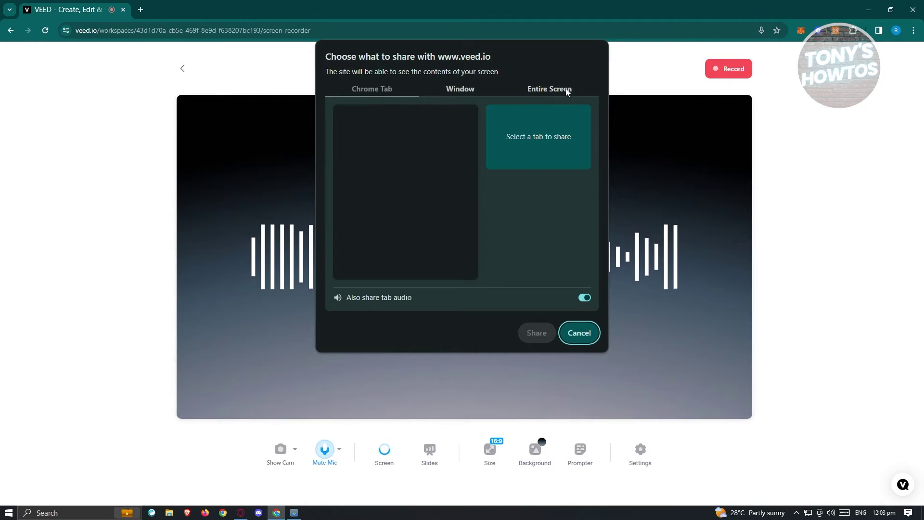
pyautogui.click(582, 337)
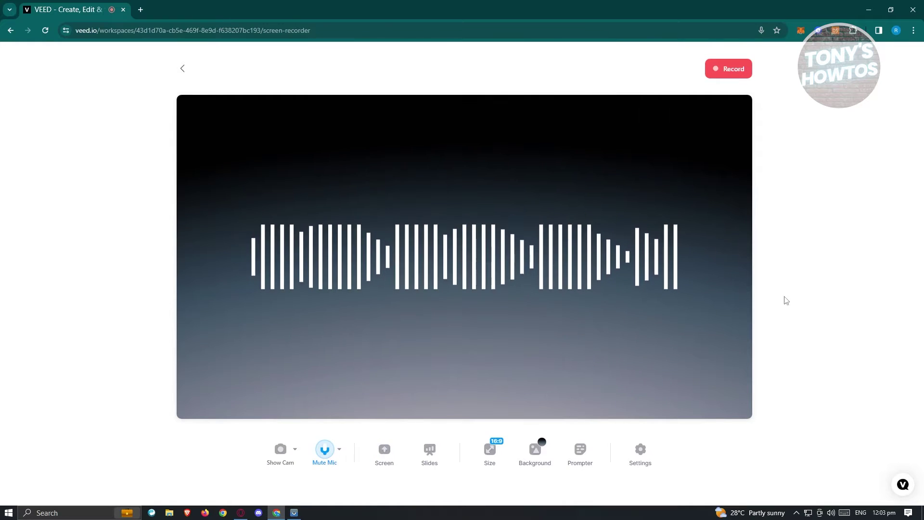
pyautogui.click(186, 70)
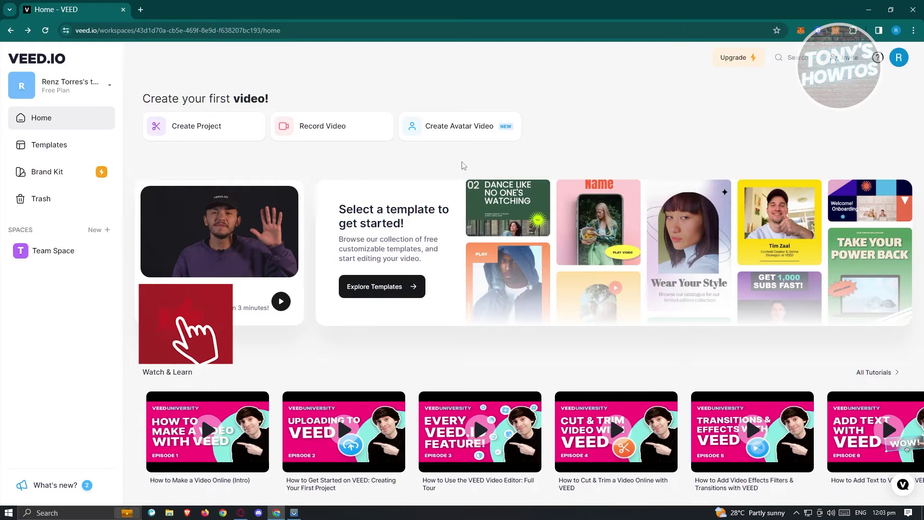
# Step: Create an avatar video project and look through the available AI avatars
pyautogui.click(452, 130)
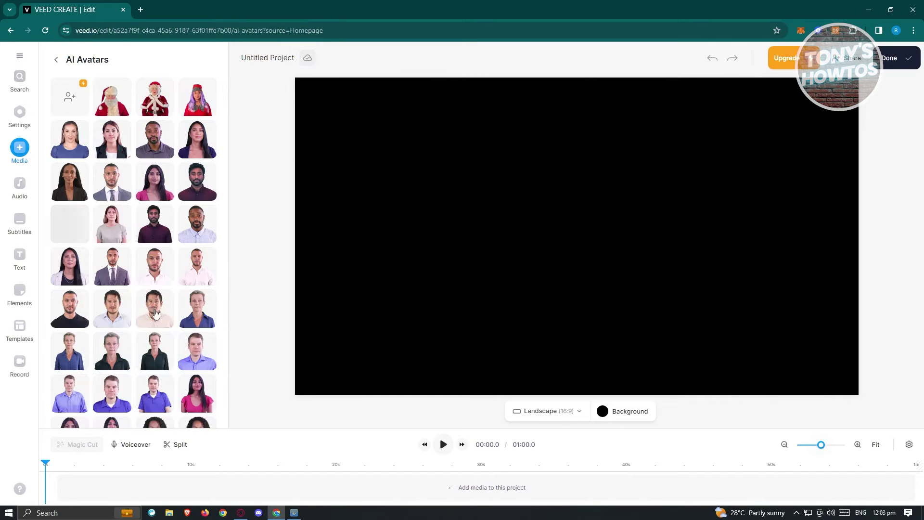
pyautogui.scroll(-10, 149, 307)
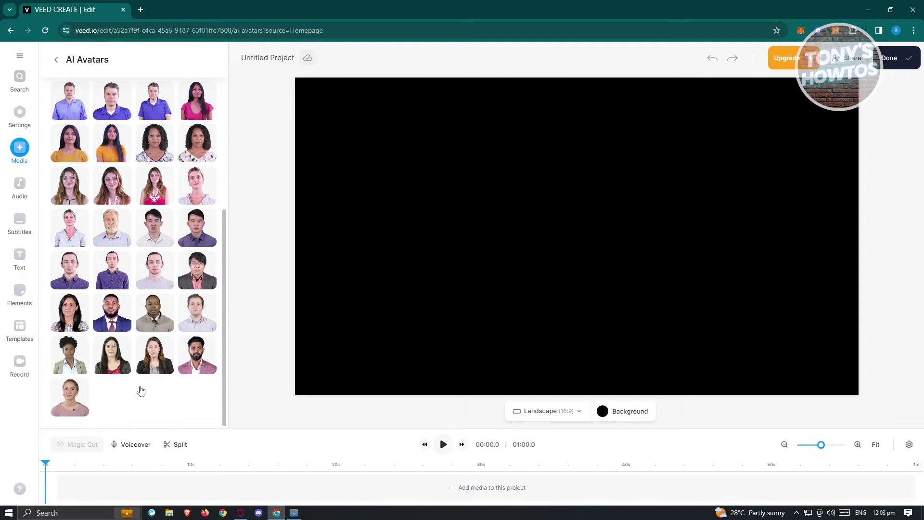
pyautogui.scroll(10, 140, 390)
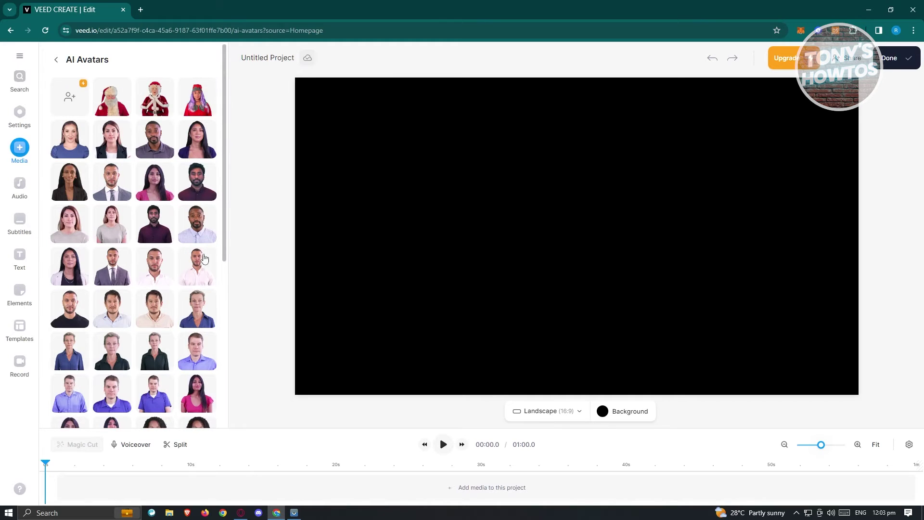
# Step: View the language, character and script settings of the Devon (formal) avatar, and go back to the home dashboard
pyautogui.click(196, 228)
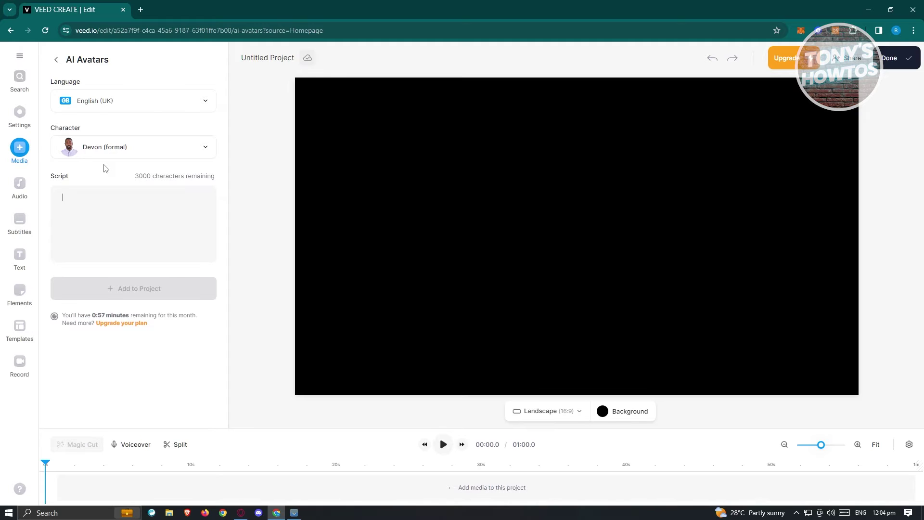
pyautogui.click(116, 224)
pyautogui.click(56, 59)
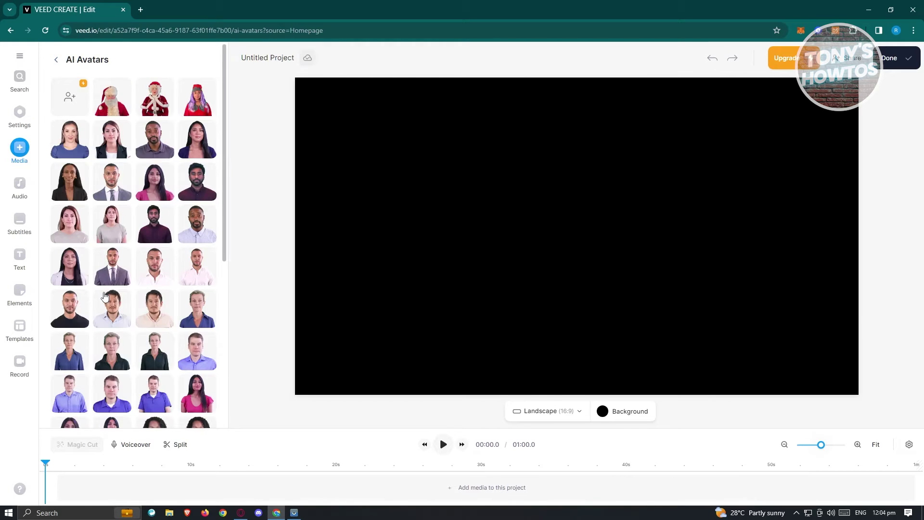
pyautogui.click(19, 59)
pyautogui.click(44, 107)
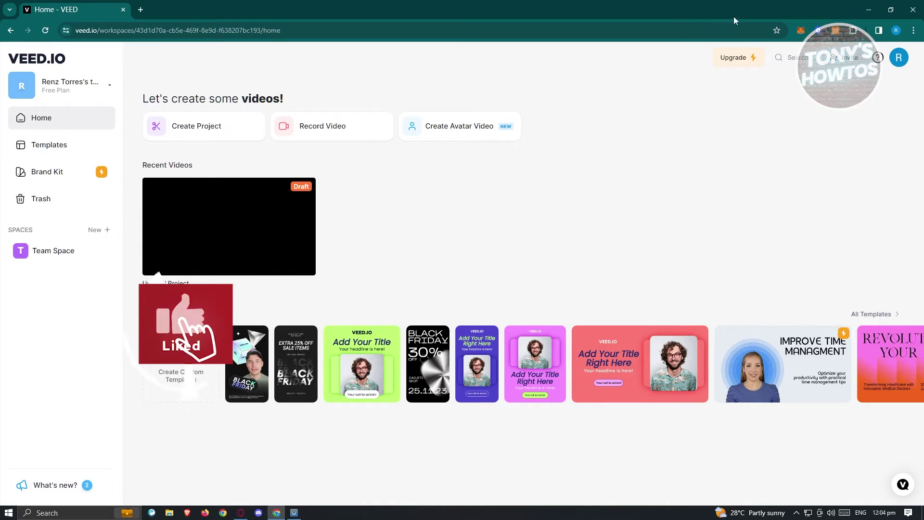
# Step: Look over the workspace's Templates, Brand Kit and Trash pages, and return to the home page
pyautogui.click(77, 145)
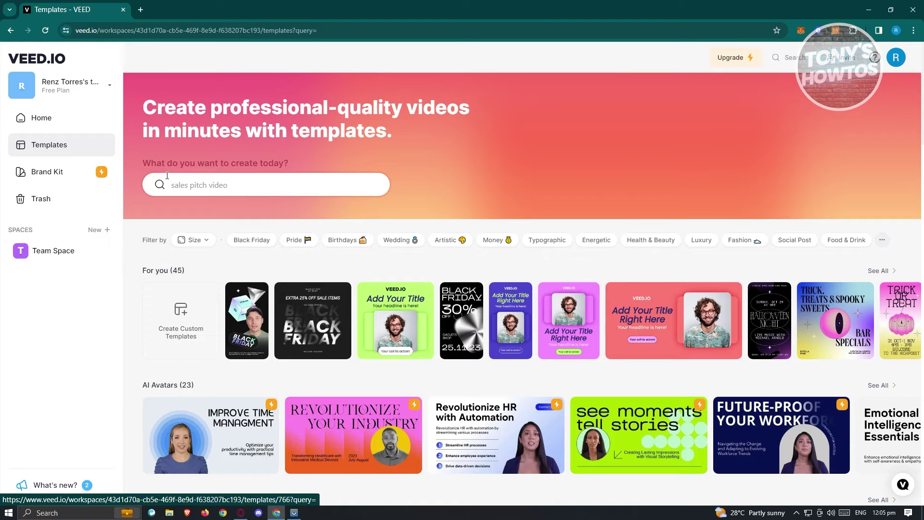
pyautogui.click(48, 173)
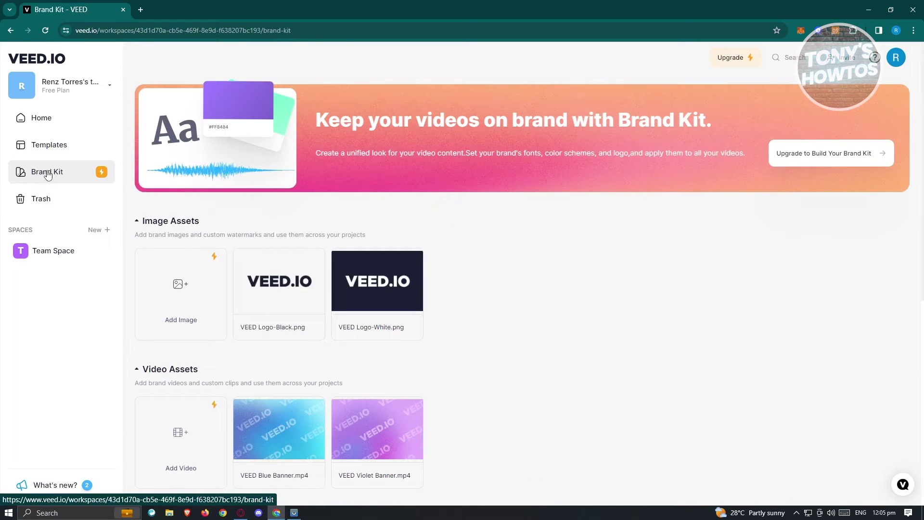
pyautogui.click(42, 199)
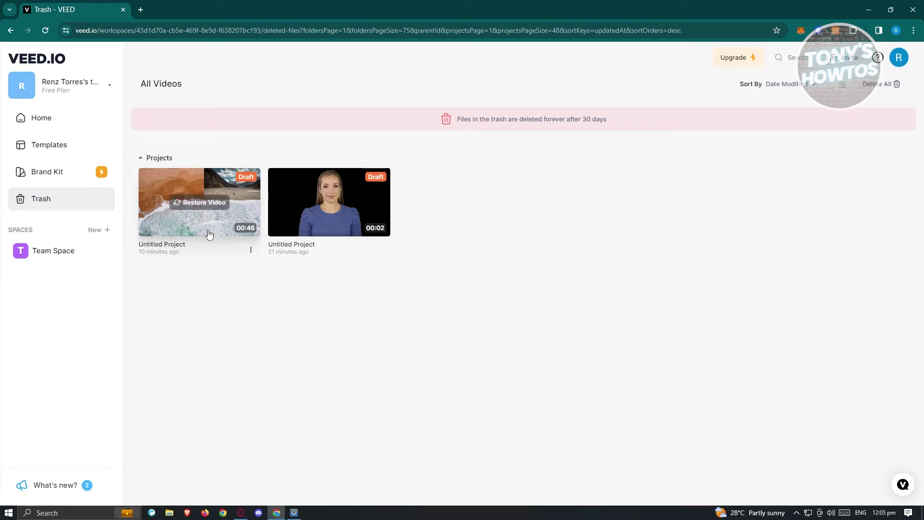
pyautogui.moveTo(335, 229)
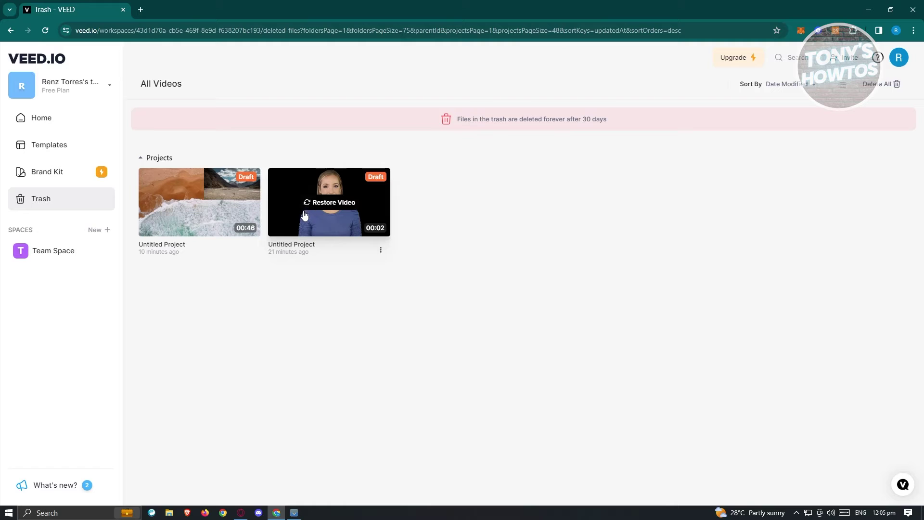
pyautogui.click(47, 118)
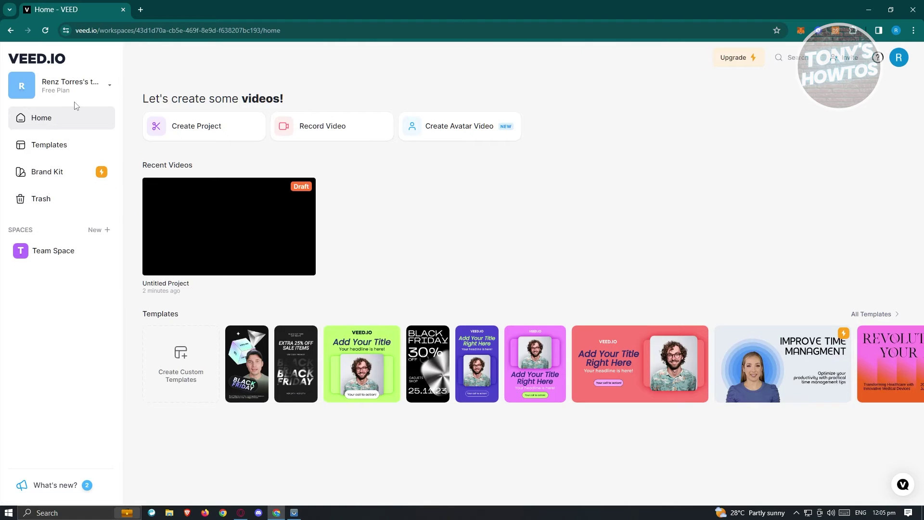
# Step: Create a new project, check its template option, and start it from a blank canvas
pyautogui.click(202, 129)
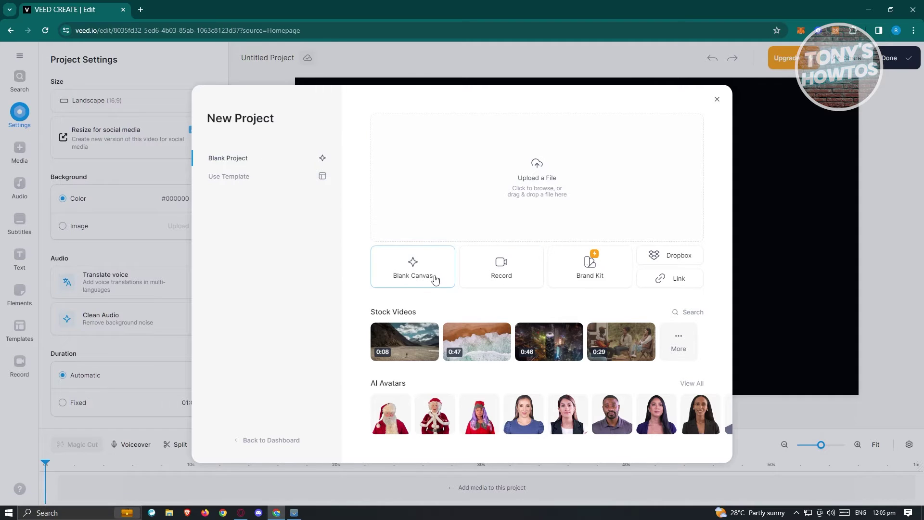
pyautogui.click(244, 178)
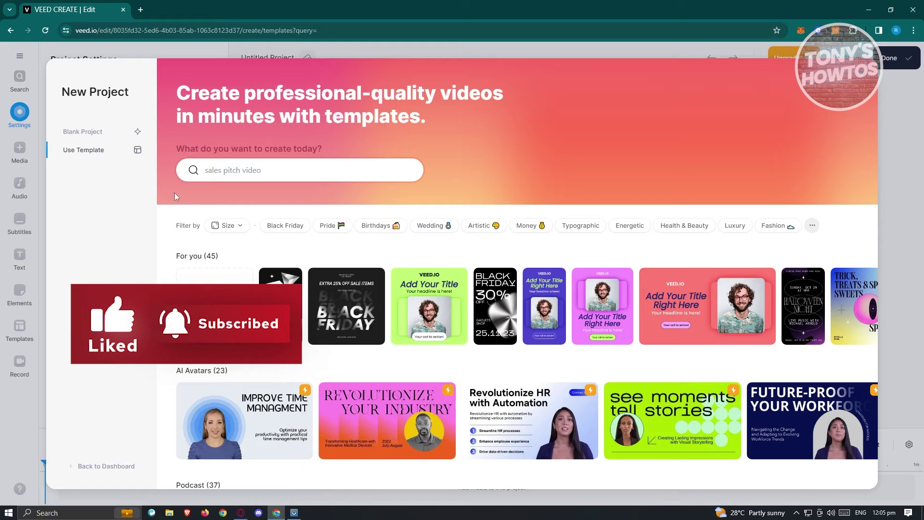
pyautogui.click(81, 132)
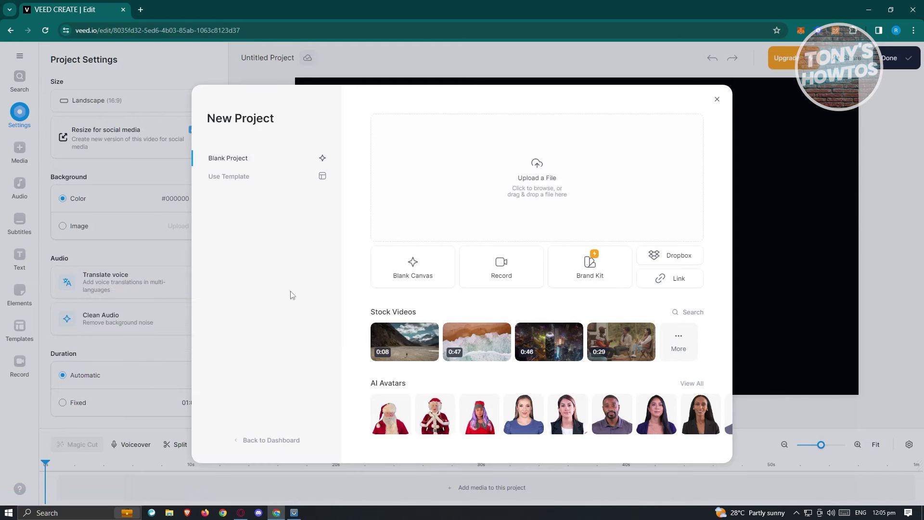
pyautogui.click(414, 282)
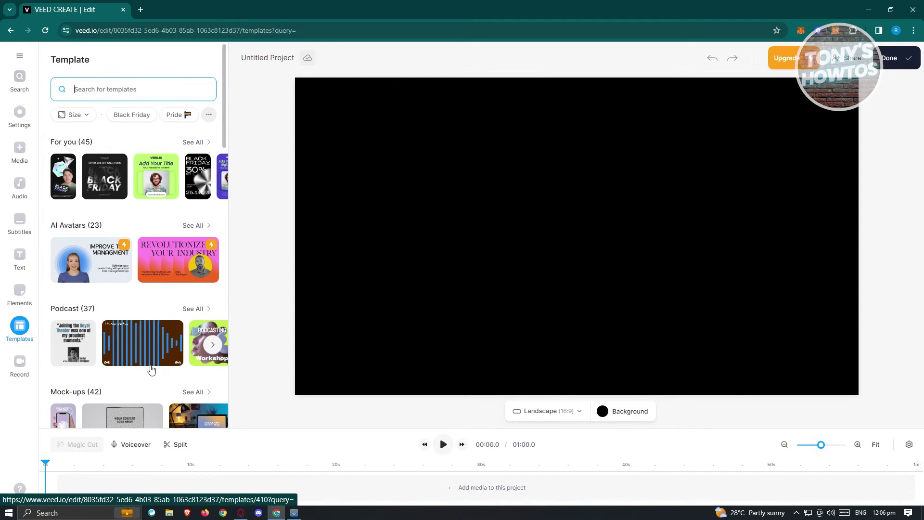
# Step: Browse the editor's template categories and view the suggestions in the feature search
pyautogui.scroll(-4, 151, 369)
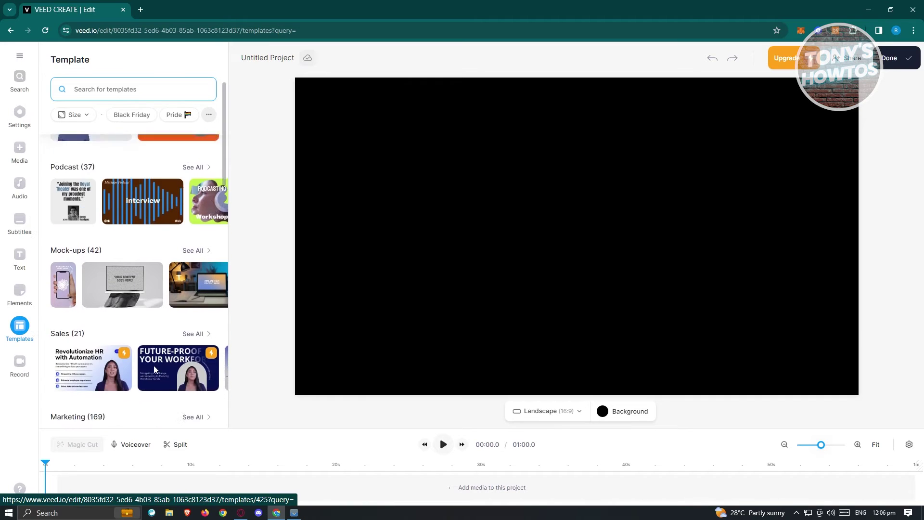
pyautogui.scroll(4, 140, 341)
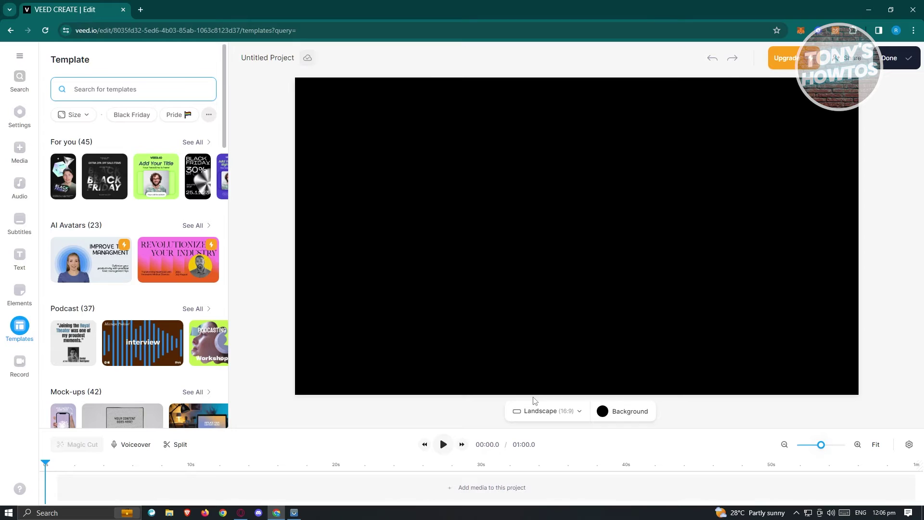
pyautogui.click(21, 91)
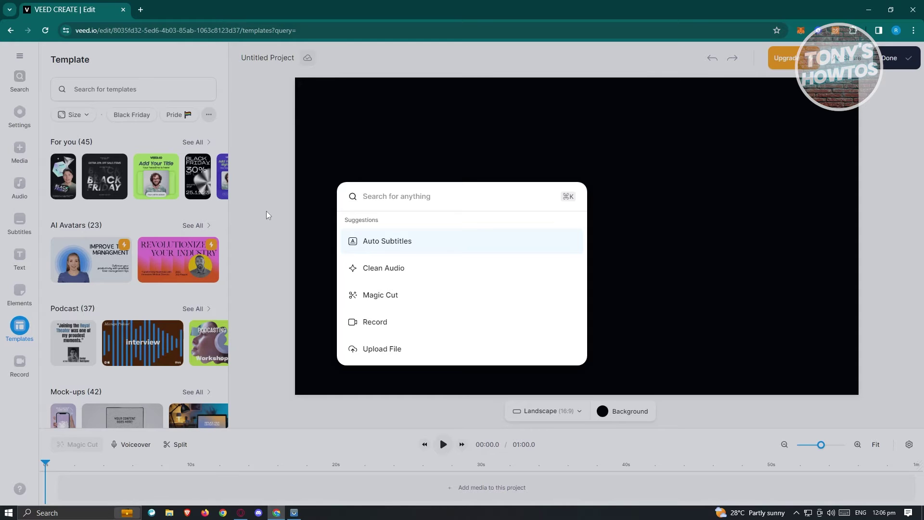
pyautogui.click(284, 174)
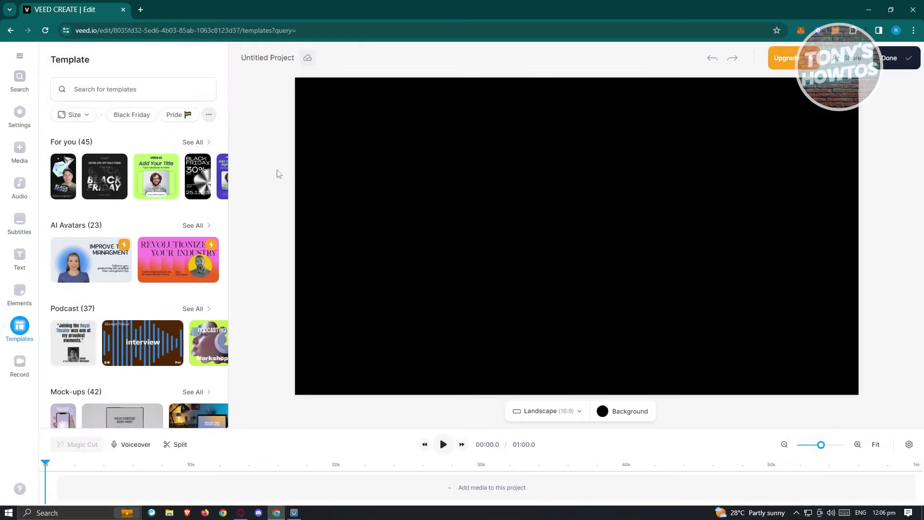
# Step: Set the project's background color to white (#FFFFFF) and its size to TikTok (9:16)
pyautogui.click(22, 121)
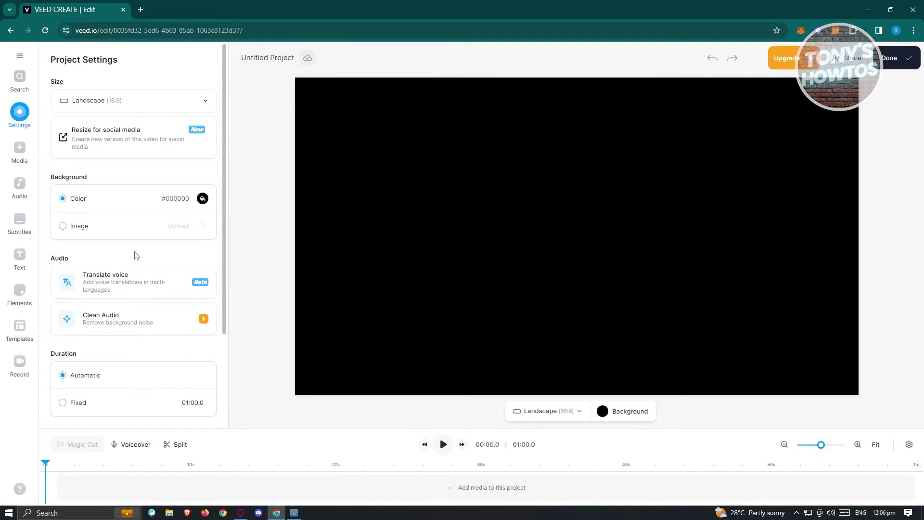
pyautogui.click(202, 200)
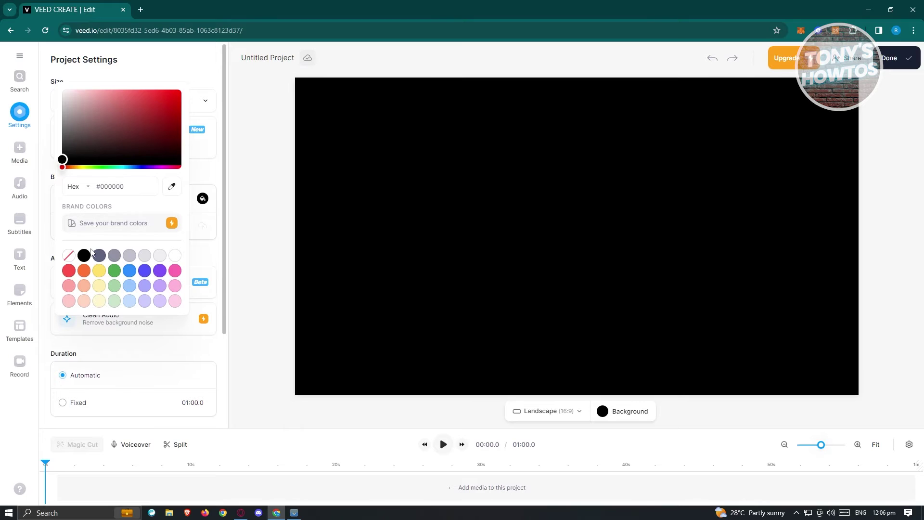
pyautogui.click(177, 260)
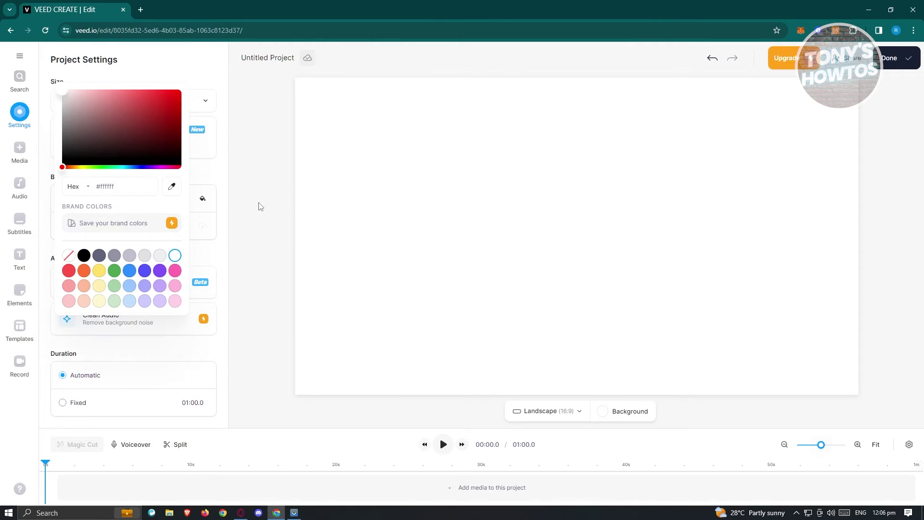
pyautogui.click(260, 208)
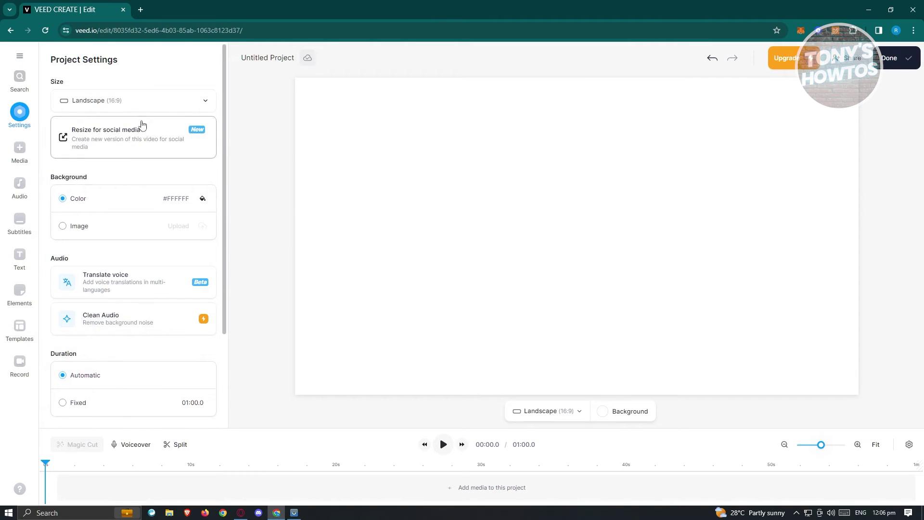
pyautogui.click(125, 104)
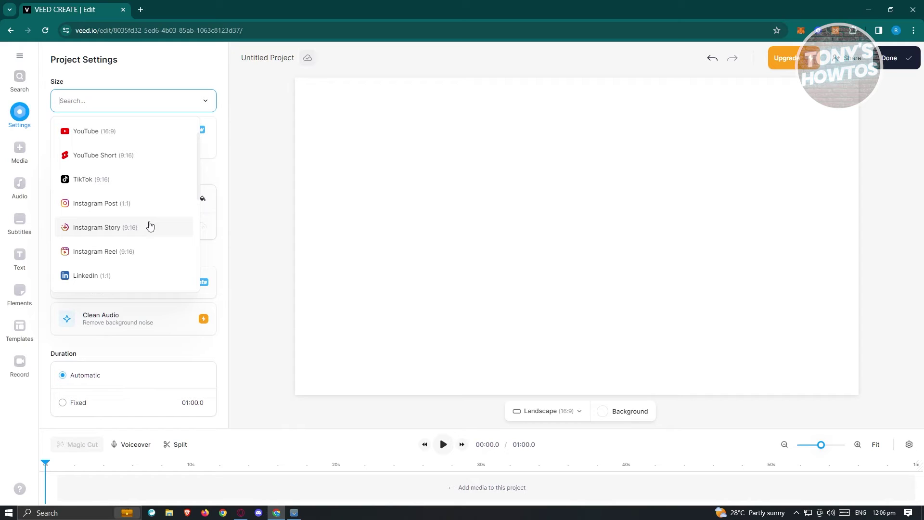
pyautogui.click(93, 190)
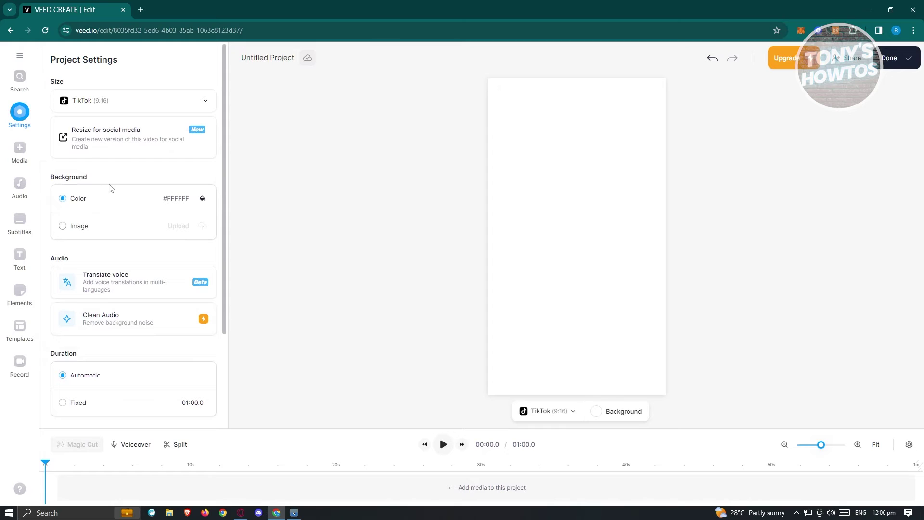
# Step: Set the project size to YouTube (16:9) and review the audio, duration, frame rate and version history settings
pyautogui.click(159, 105)
pyautogui.click(126, 131)
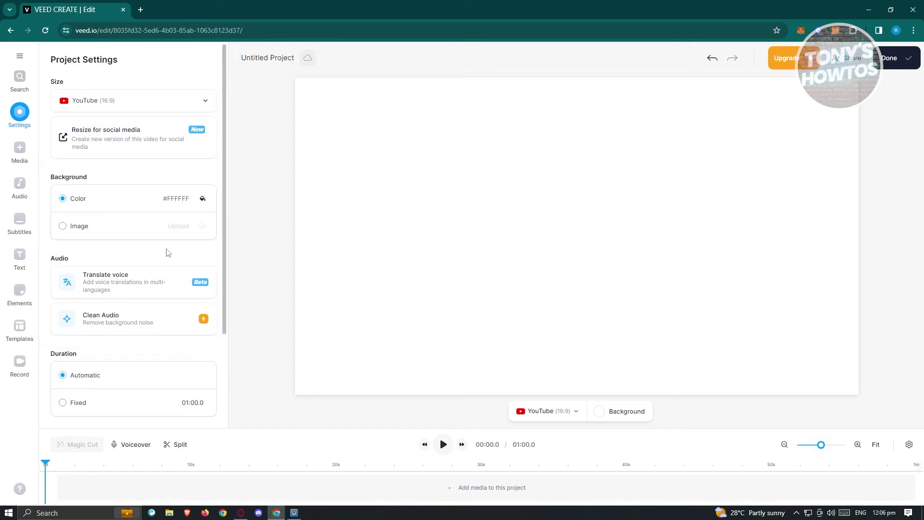
pyautogui.scroll(-1, 125, 270)
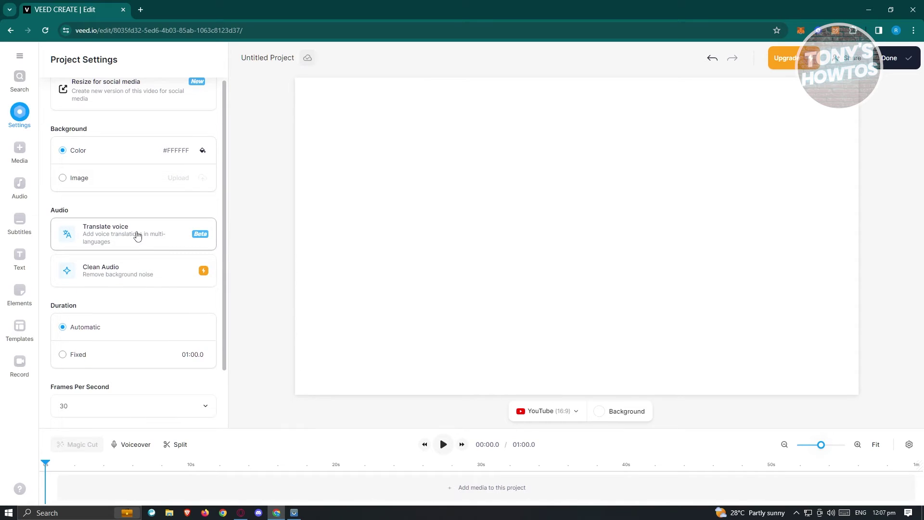
pyautogui.scroll(-2, 153, 303)
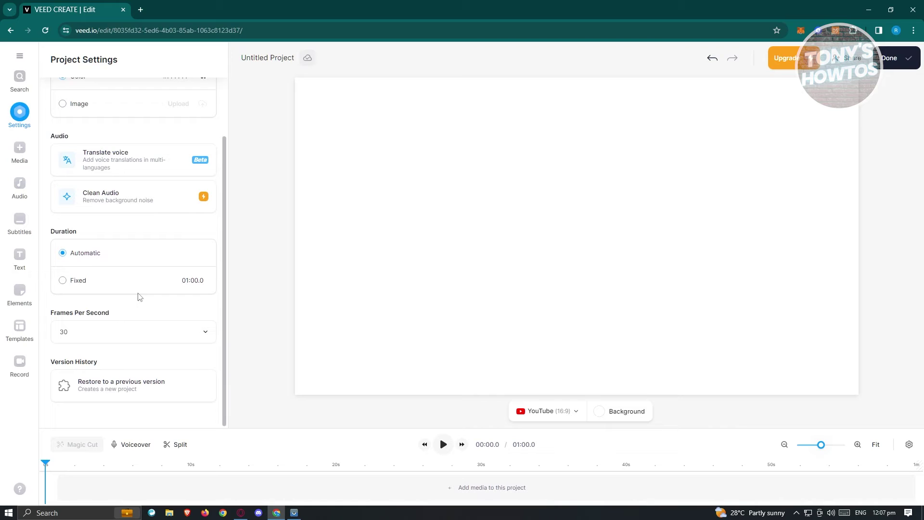
pyautogui.click(198, 336)
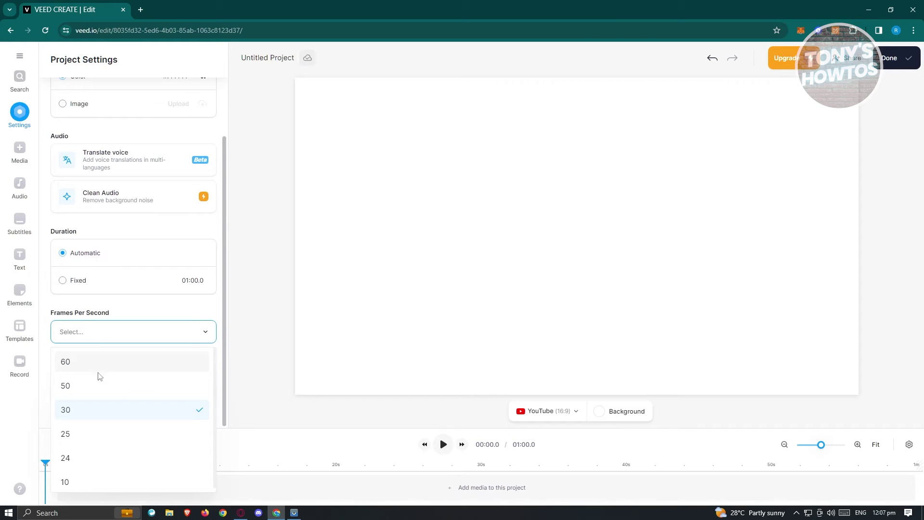
pyautogui.click(221, 301)
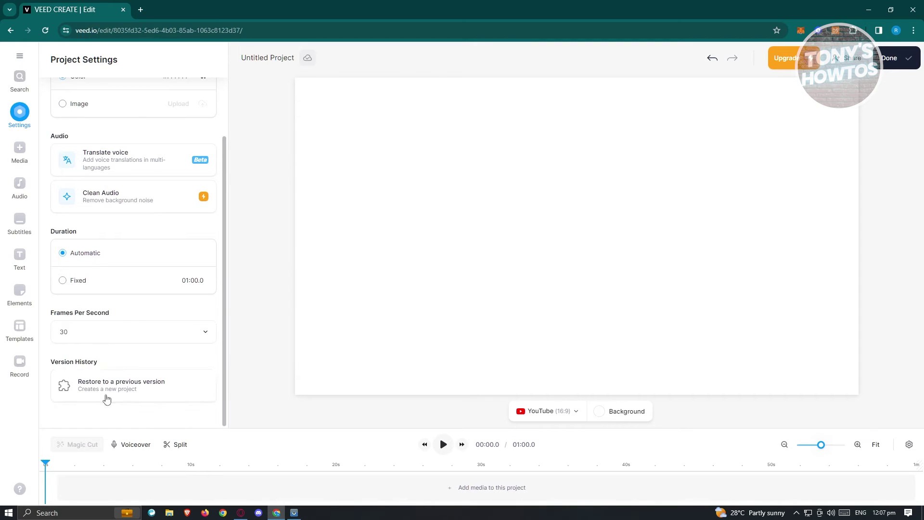
# Step: View the Voice Clone option among the media sources, and return to the media overview
pyautogui.click(25, 159)
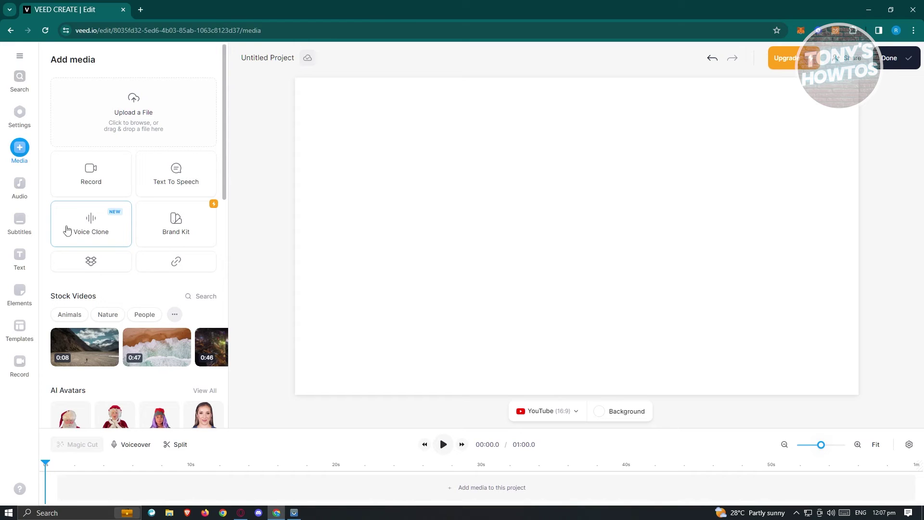
pyautogui.click(99, 231)
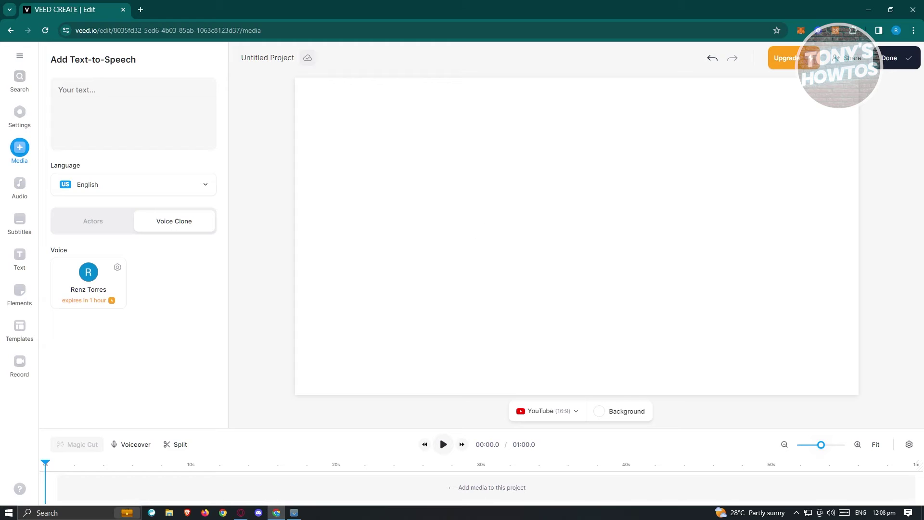
pyautogui.click(19, 113)
pyautogui.click(19, 149)
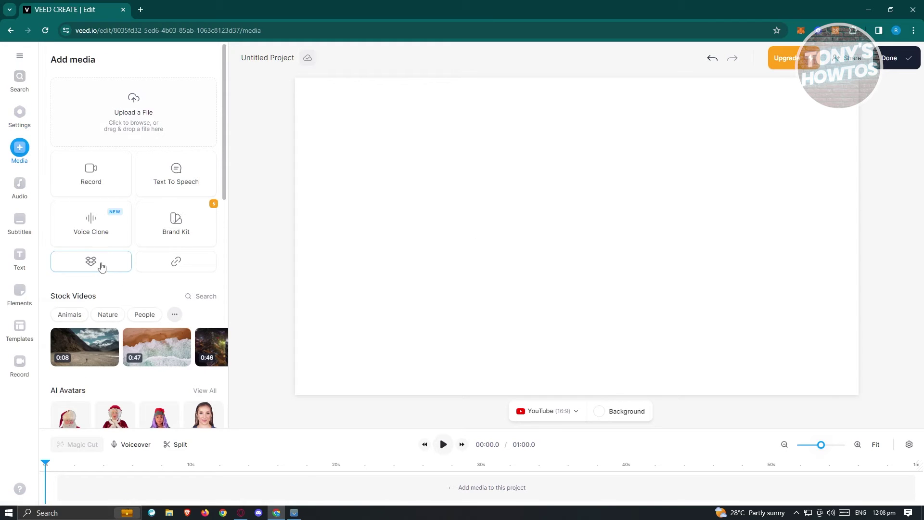
# Step: Add the 0:46 night city stock video to the project and enlarge the timeline area
pyautogui.scroll(-3, 163, 262)
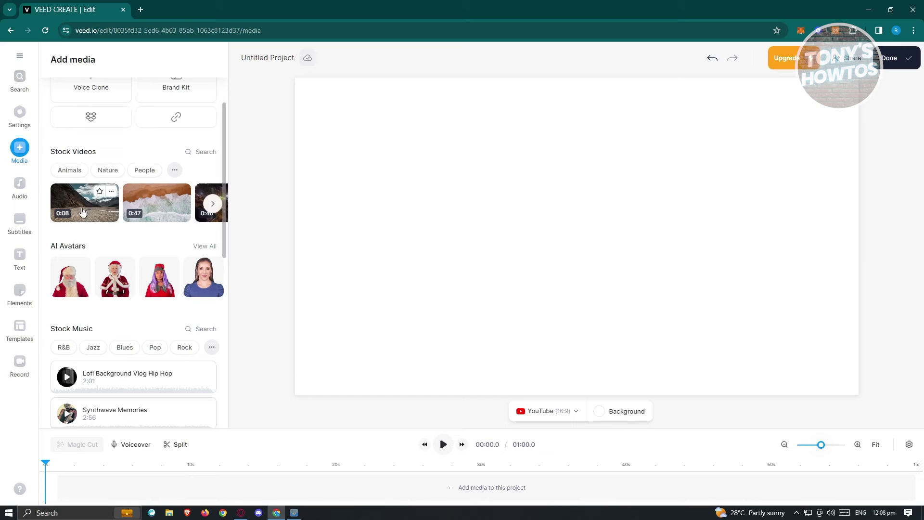
pyautogui.scroll(-1, 151, 233)
pyautogui.scroll(1, 193, 226)
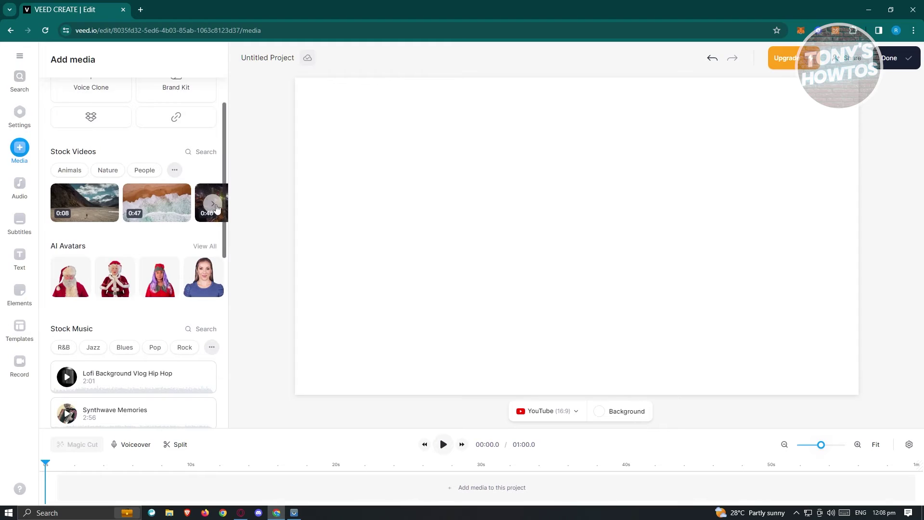
pyautogui.moveTo(66, 206)
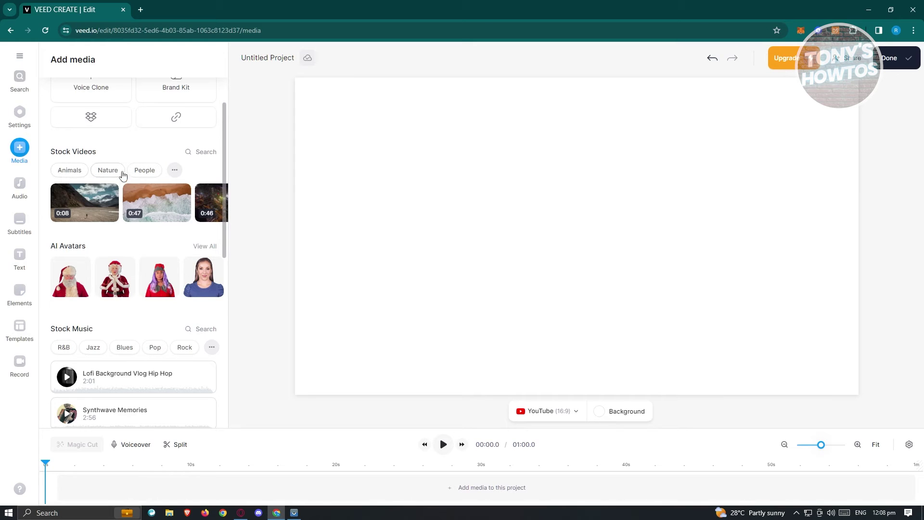
pyautogui.click(213, 204)
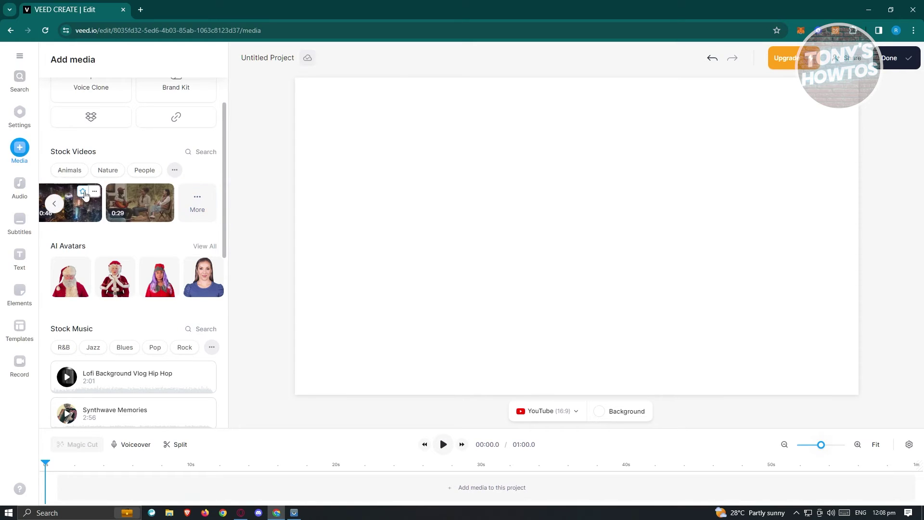
pyautogui.moveTo(76, 210); pyautogui.dragTo(522, 146)
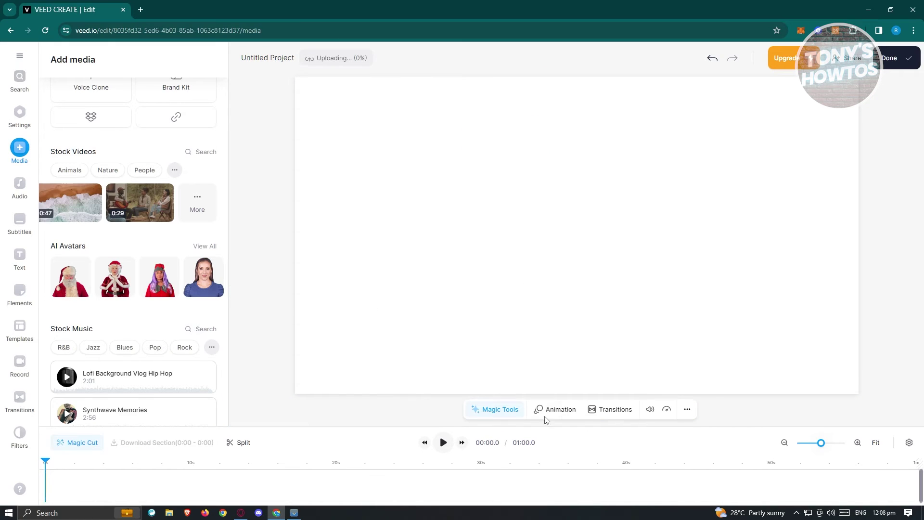
pyautogui.moveTo(273, 427); pyautogui.dragTo(273, 378)
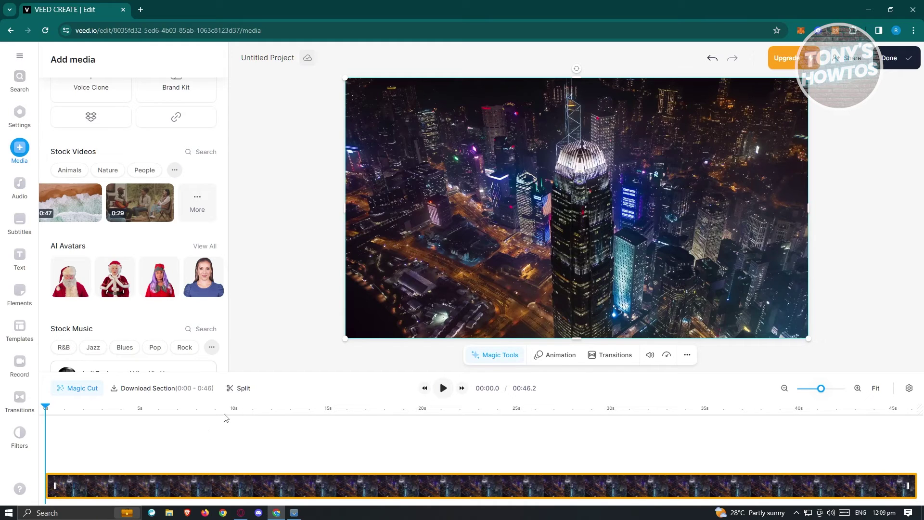
# Step: Add the 0:29 stock video of friends with a guitar on a track above the city video
pyautogui.moveTo(142, 212); pyautogui.dragTo(511, 192)
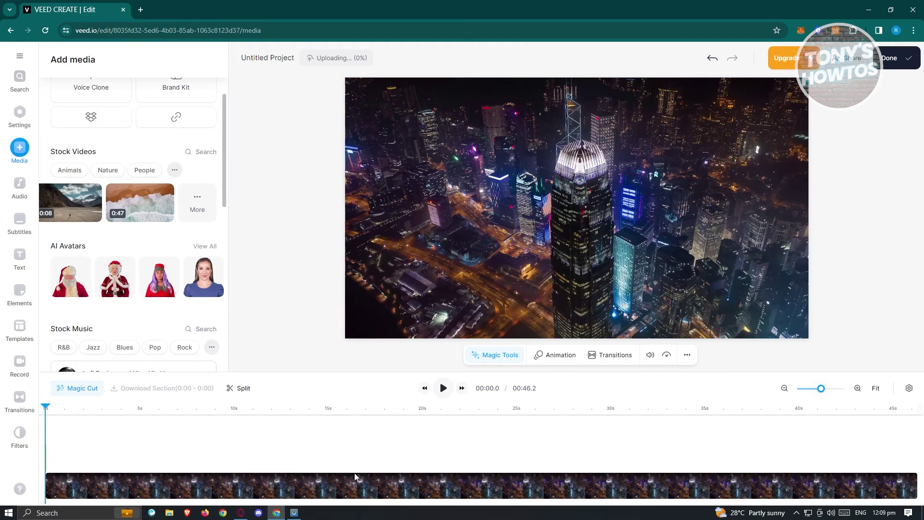
pyautogui.click(363, 494)
pyautogui.click(509, 306)
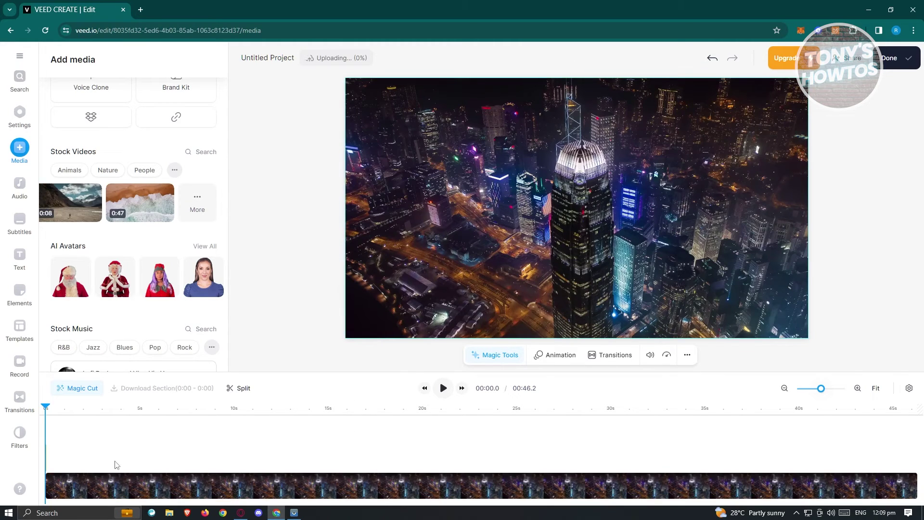
pyautogui.click(577, 501)
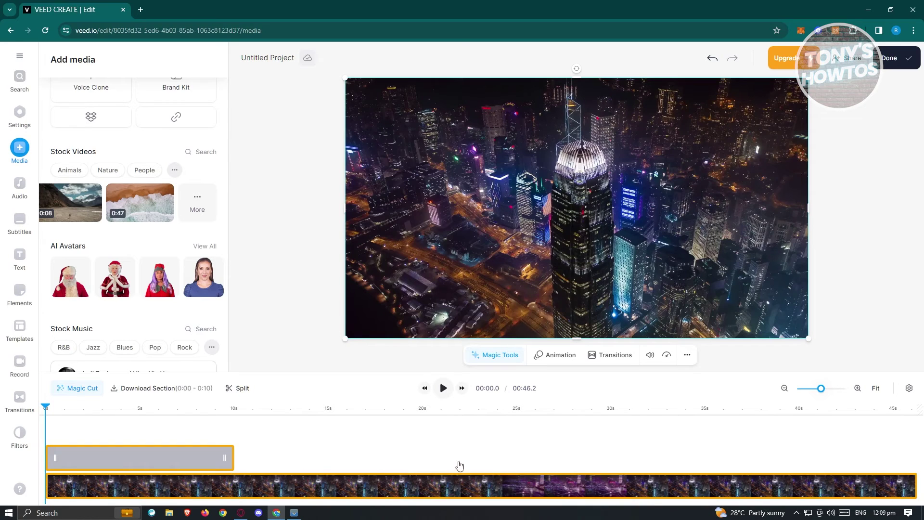
pyautogui.click(815, 490)
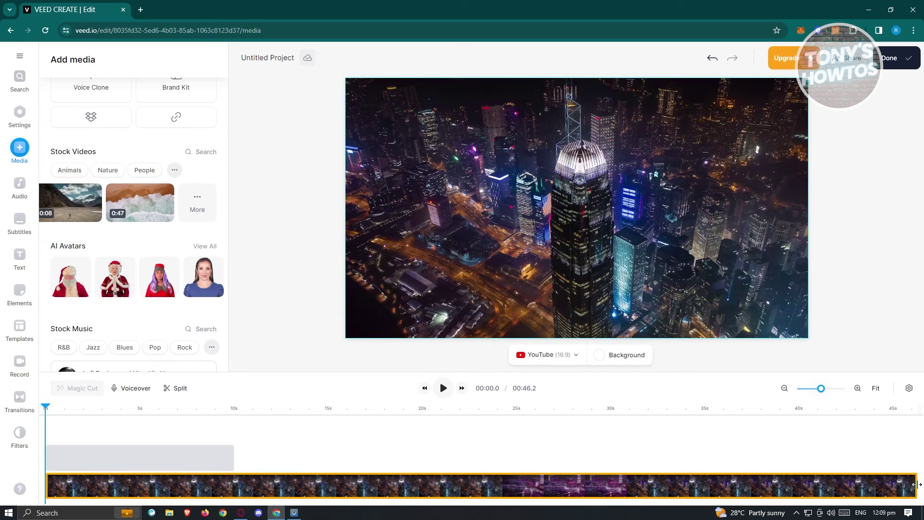
pyautogui.click(155, 464)
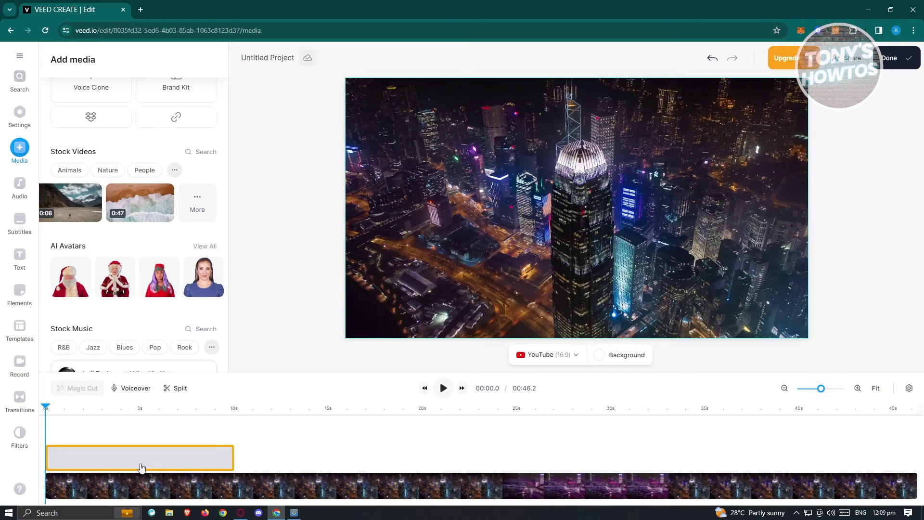
pyautogui.click(69, 417)
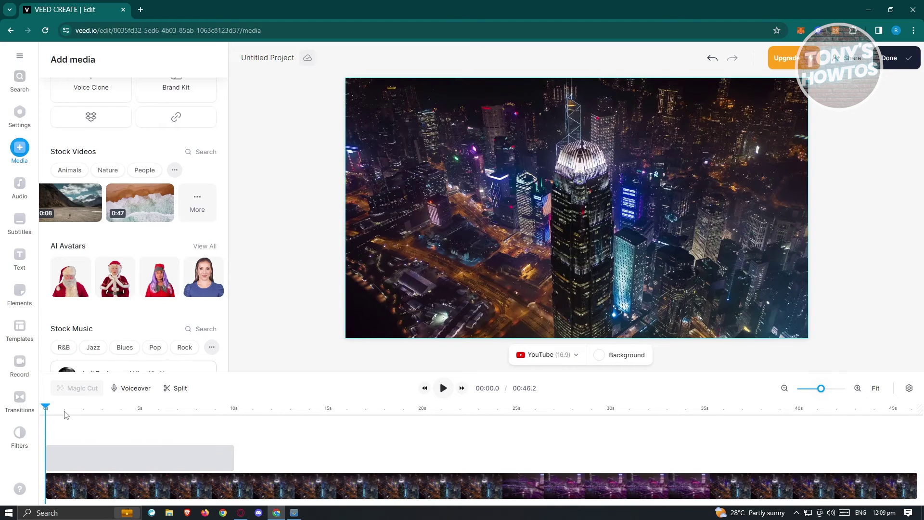
# Step: Move the playhead to 14.4 s and trim the end of the guitar clip to that time
pyautogui.moveTo(46, 408); pyautogui.dragTo(165, 421)
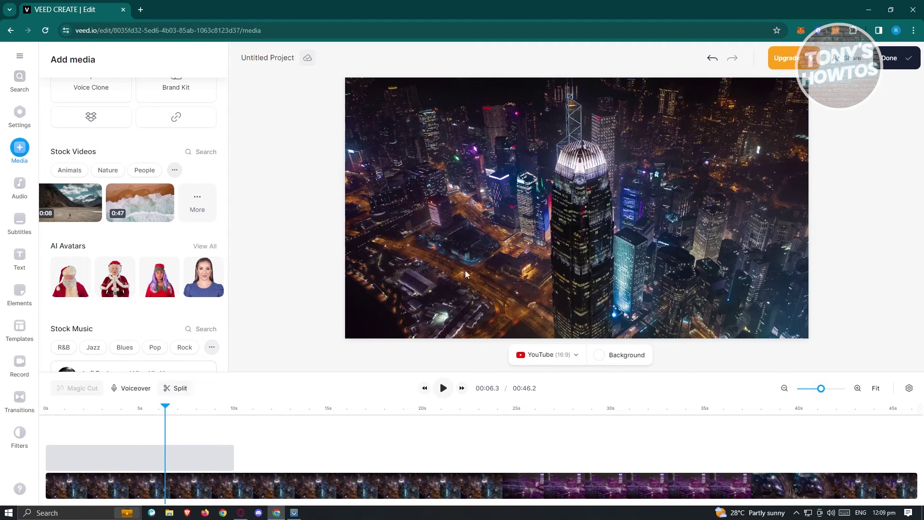
pyautogui.moveTo(164, 409); pyautogui.dragTo(319, 410)
pyautogui.click(479, 462)
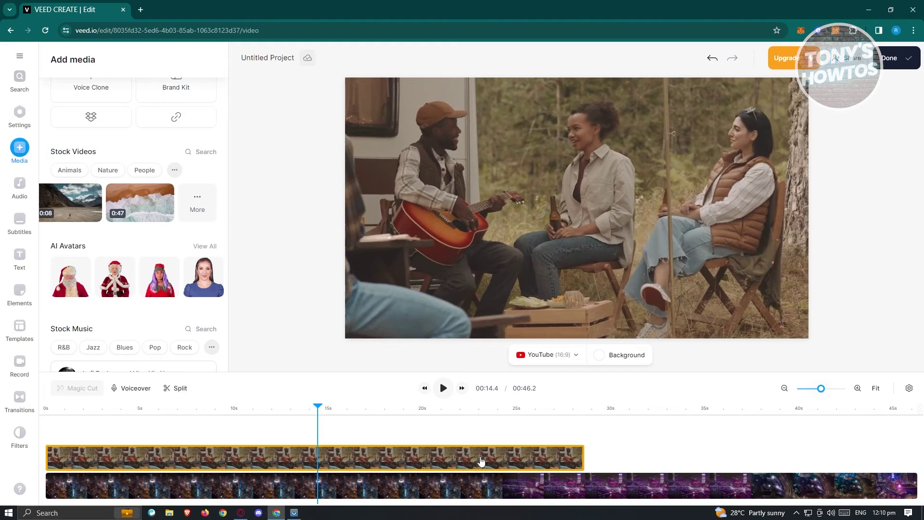
pyautogui.click(653, 460)
pyautogui.click(189, 461)
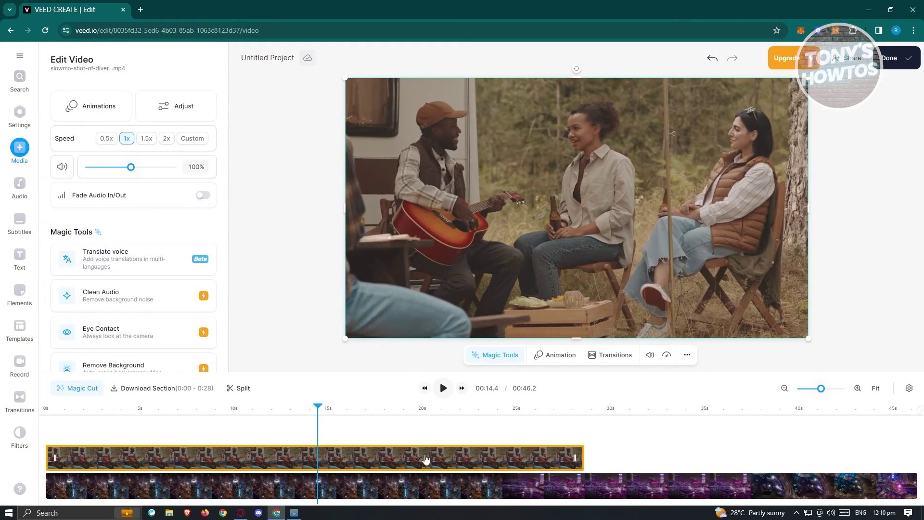
pyautogui.moveTo(573, 456); pyautogui.dragTo(302, 443)
# Step: Split the guitar clip at 8.7 s
pyautogui.click(285, 412)
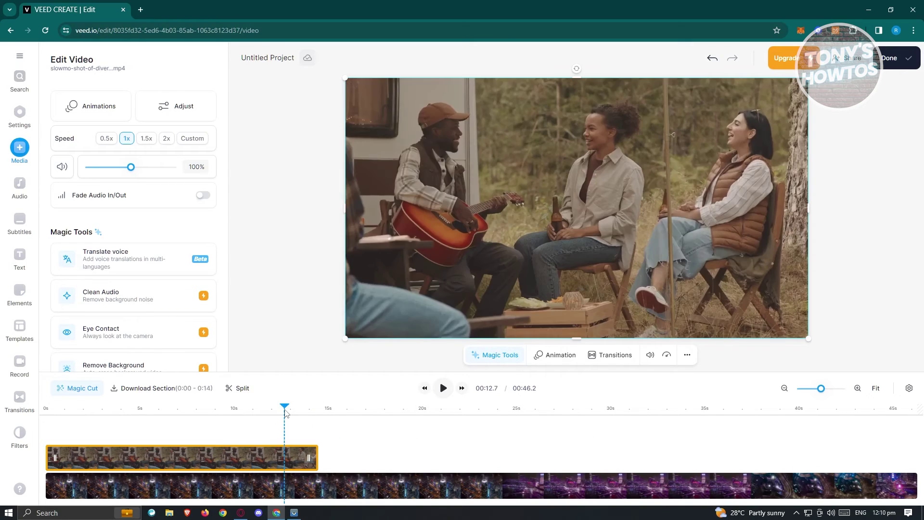
pyautogui.moveTo(285, 412); pyautogui.dragTo(225, 407)
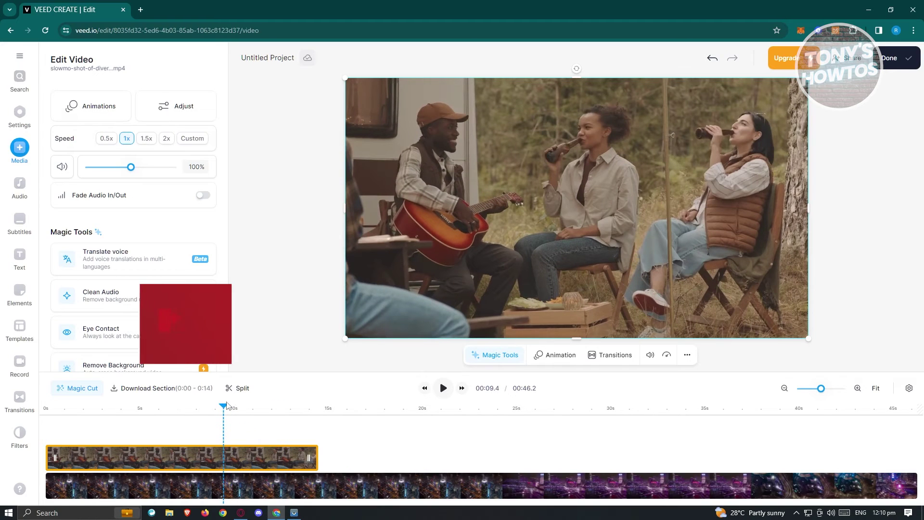
pyautogui.click(212, 409)
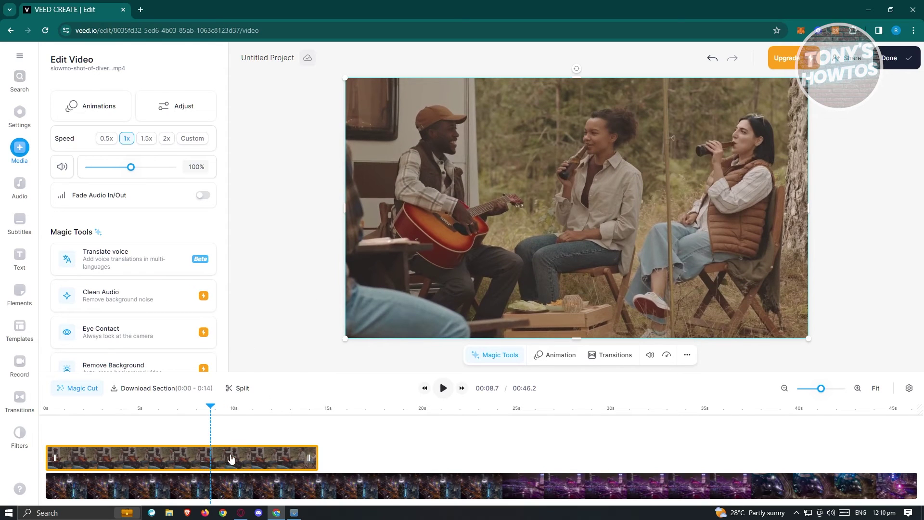
pyautogui.click(247, 391)
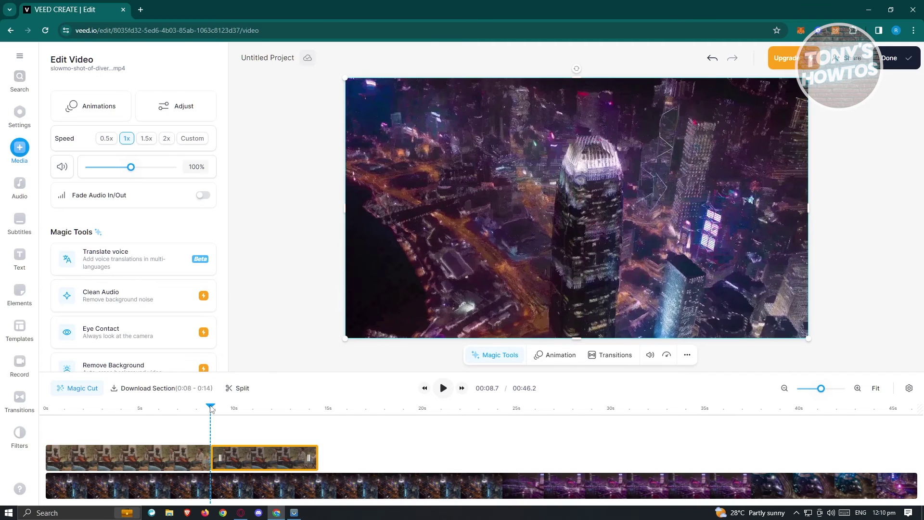
# Step: Split the guitar clip's second segment at 12.1 s and swap the order of the two resulting pieces
pyautogui.moveTo(223, 409); pyautogui.dragTo(275, 412)
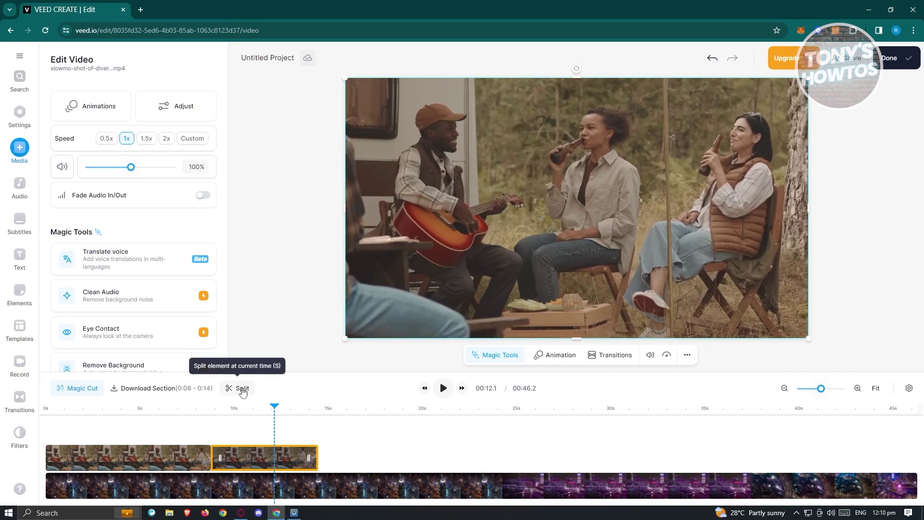
pyautogui.click(243, 391)
pyautogui.moveTo(248, 462); pyautogui.dragTo(447, 457)
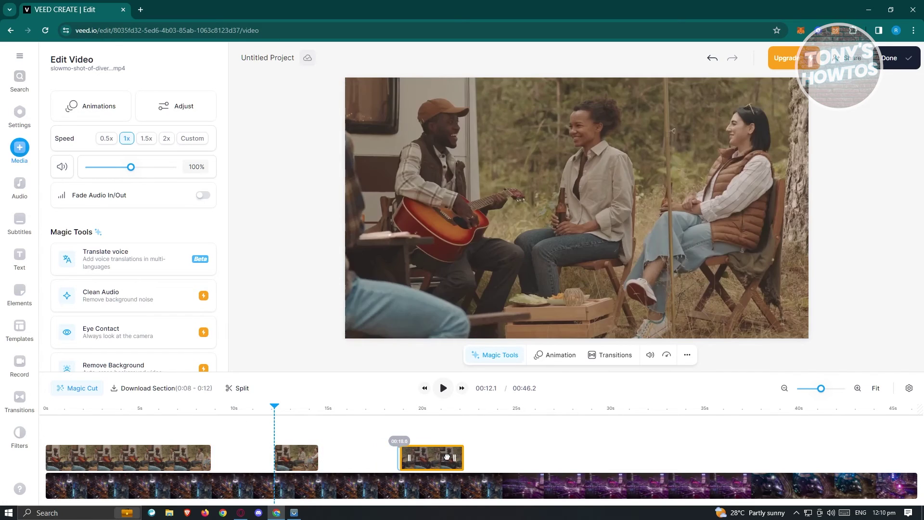
pyautogui.moveTo(292, 461); pyautogui.dragTo(230, 462)
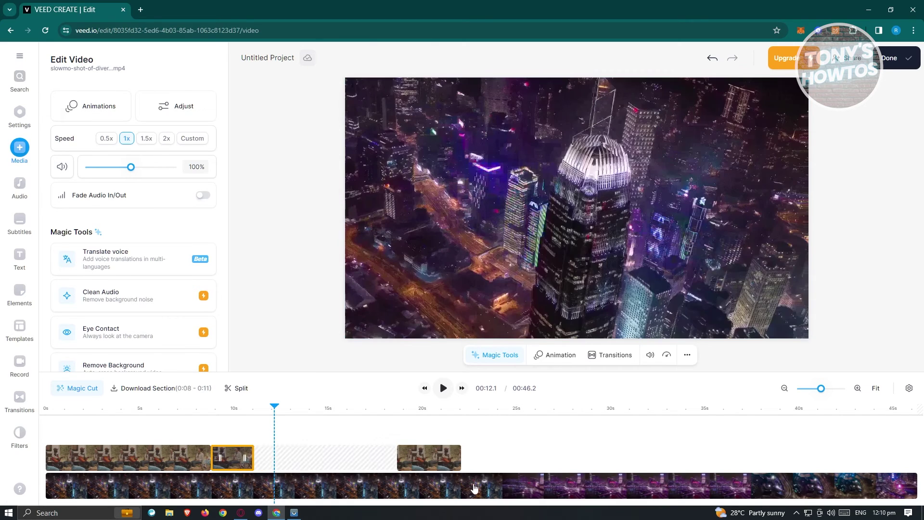
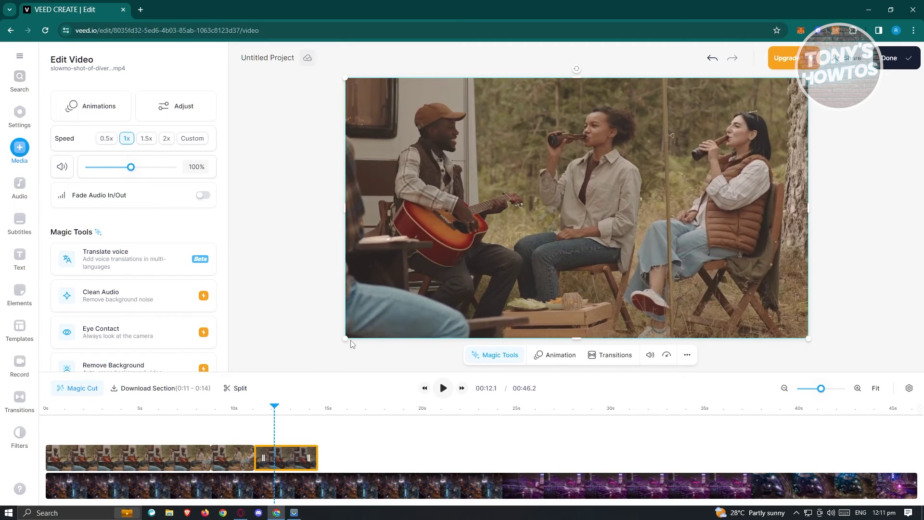
# Step: Shrink the last guitar segment to about half size and place it over the upper right of the city video
pyautogui.moveTo(400, 299); pyautogui.dragTo(631, 185)
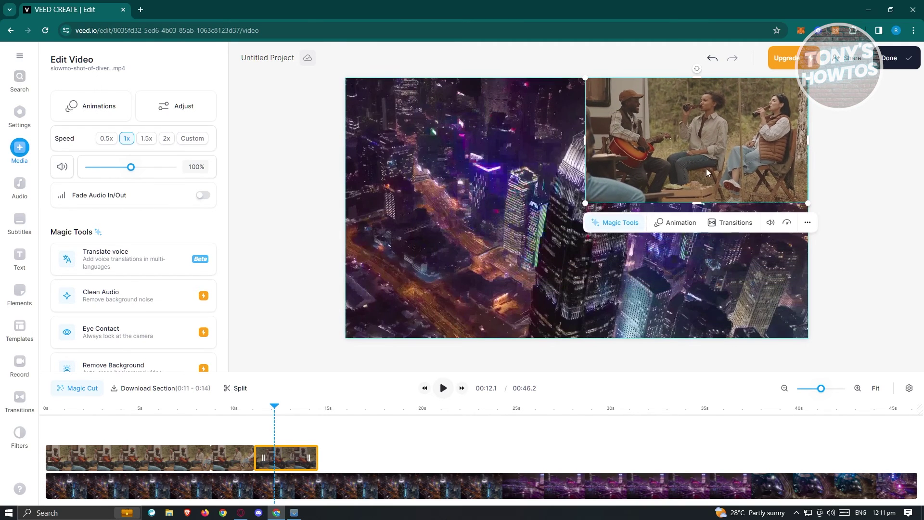
pyautogui.moveTo(708, 172); pyautogui.dragTo(684, 196)
pyautogui.click(691, 212)
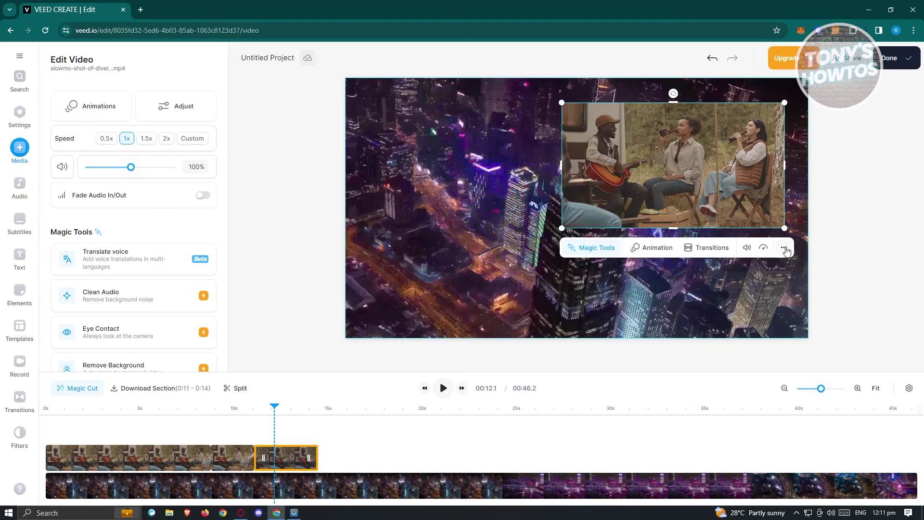
# Step: Examine the editing options for the overlaid guitar clip, including its magic tools, opacity, rotation, timing, audio detaching and video replacement settings
pyautogui.click(785, 248)
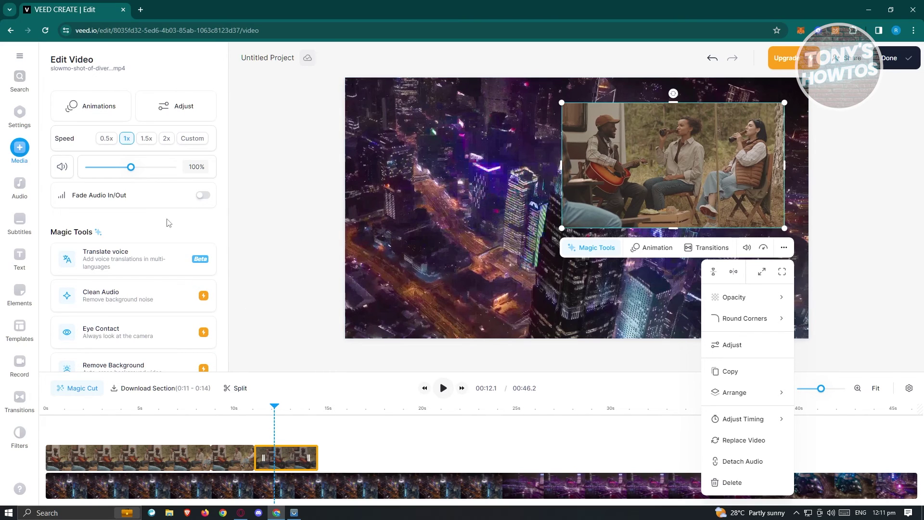
pyautogui.scroll(-3, 135, 241)
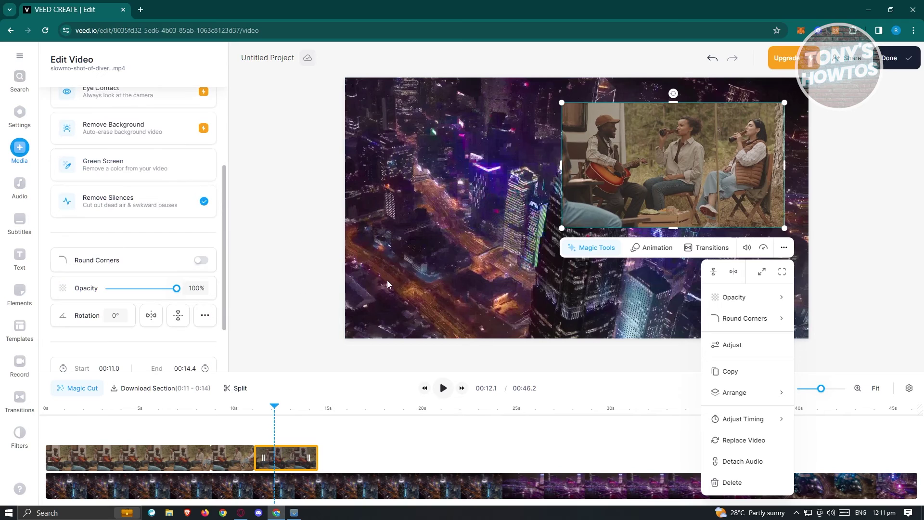
pyautogui.click(360, 281)
pyautogui.scroll(2, 129, 285)
pyautogui.scroll(1, 129, 285)
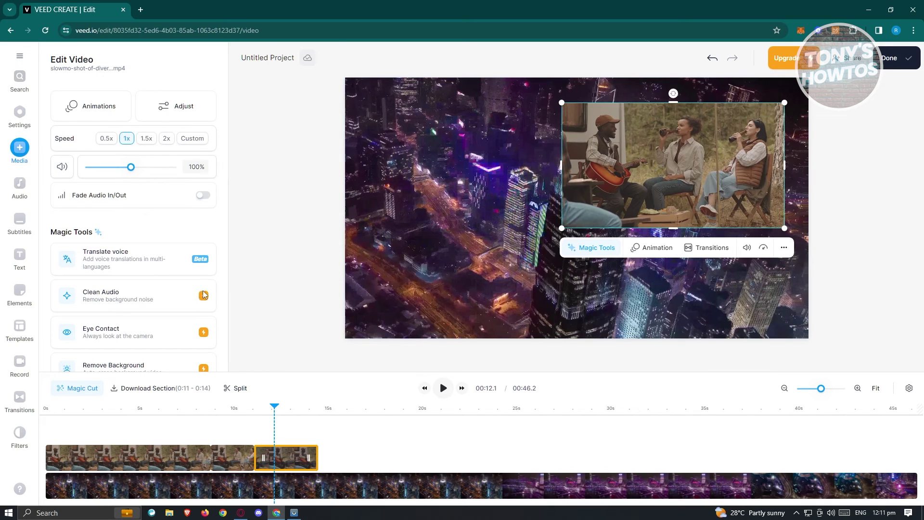
pyautogui.scroll(-4, 204, 295)
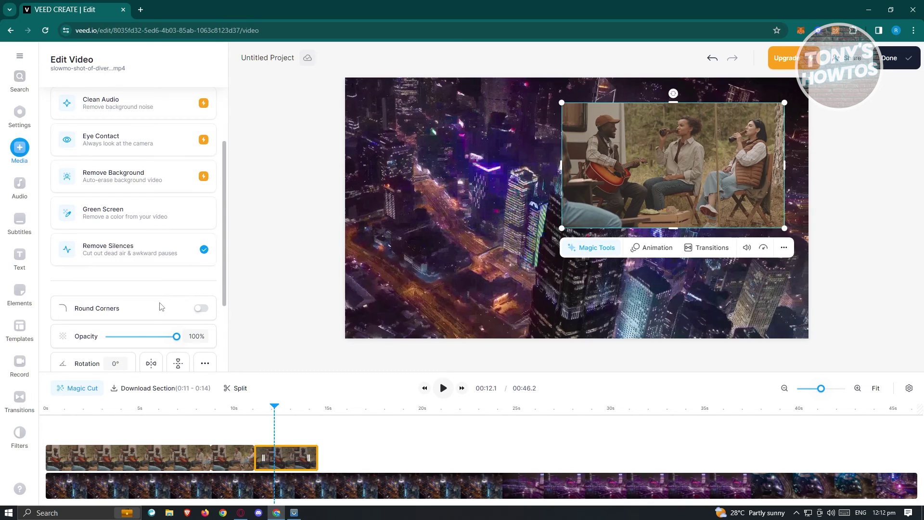
pyautogui.scroll(-3, 161, 304)
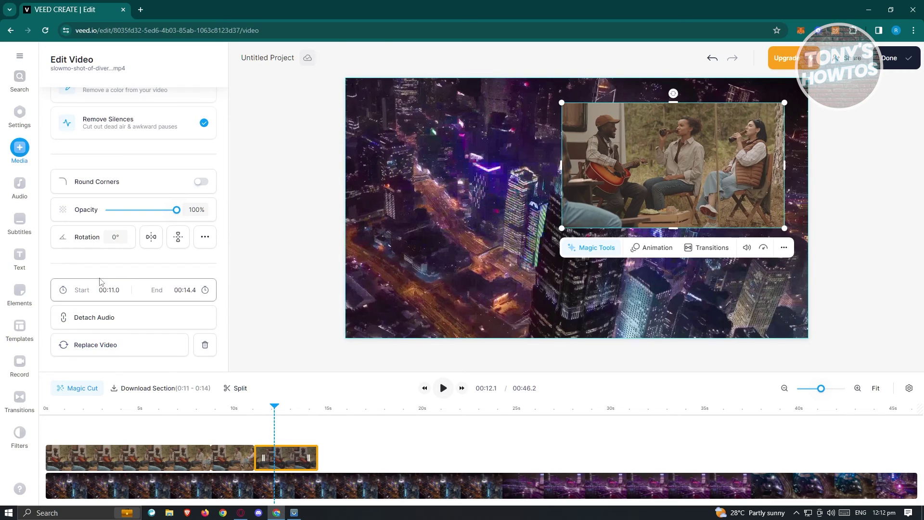
# Step: Look through the audio sources and stock music list, and check the available ways to add subtitles
pyautogui.click(23, 188)
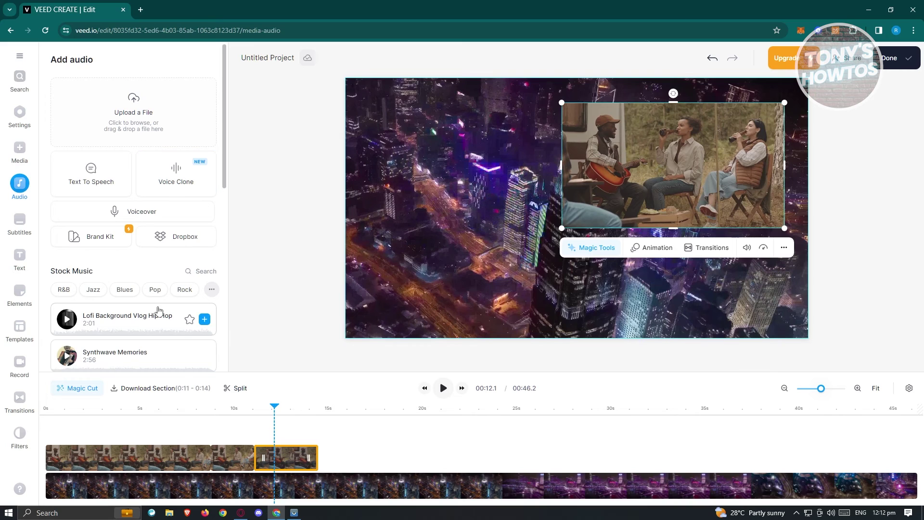
pyautogui.scroll(-3, 160, 309)
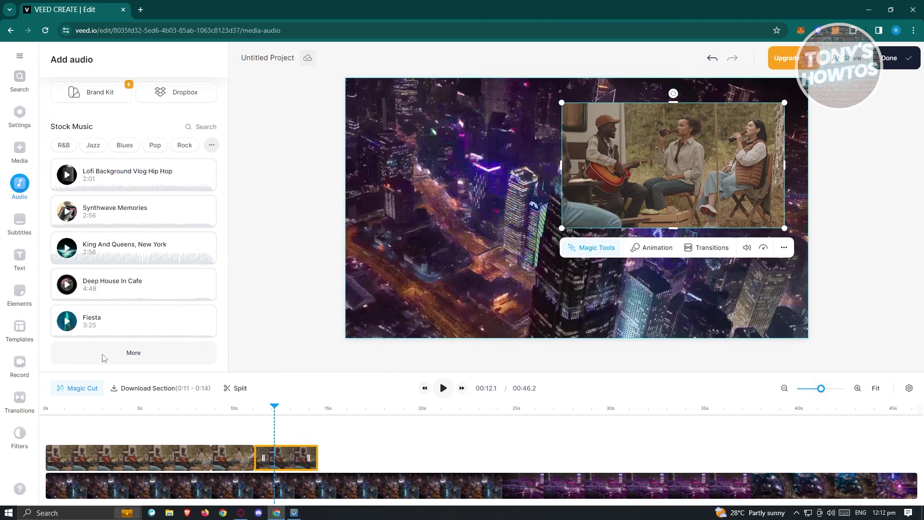
pyautogui.click(20, 221)
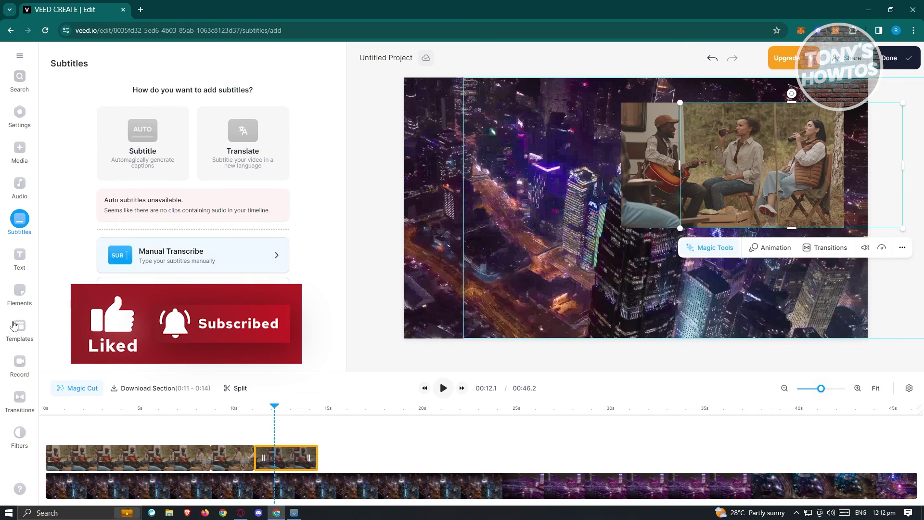
# Step: Add the animated speaker title text template to the video at 12.1 s and preview the frame at 15.0 s
pyautogui.click(20, 256)
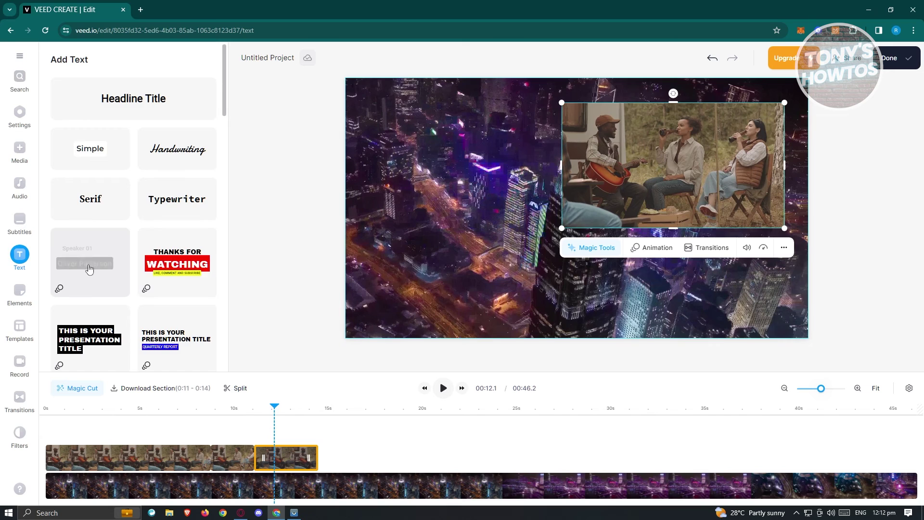
pyautogui.moveTo(79, 261); pyautogui.dragTo(508, 189)
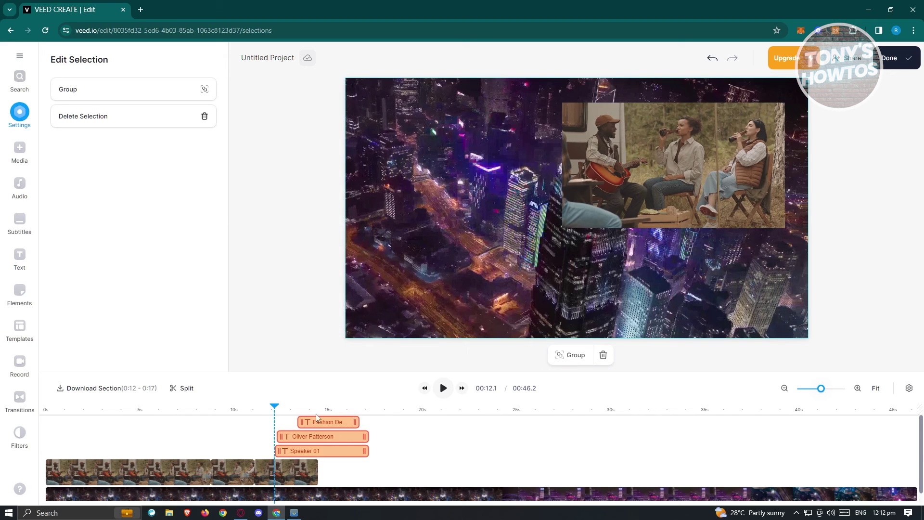
pyautogui.moveTo(275, 409); pyautogui.dragTo(333, 411)
# Step: Browse the elements library and add the laughing-with-tears emoji sticker to the video at 15.0 s
pyautogui.click(25, 295)
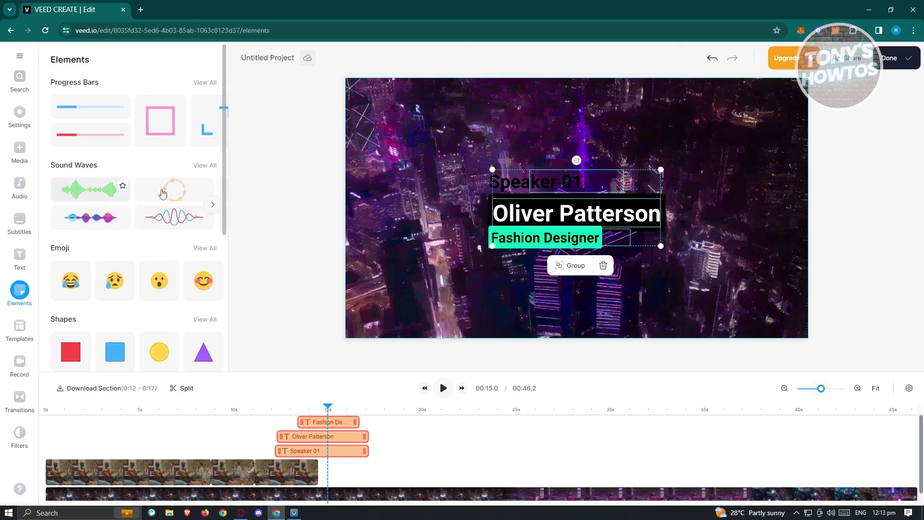
pyautogui.scroll(-6, 128, 289)
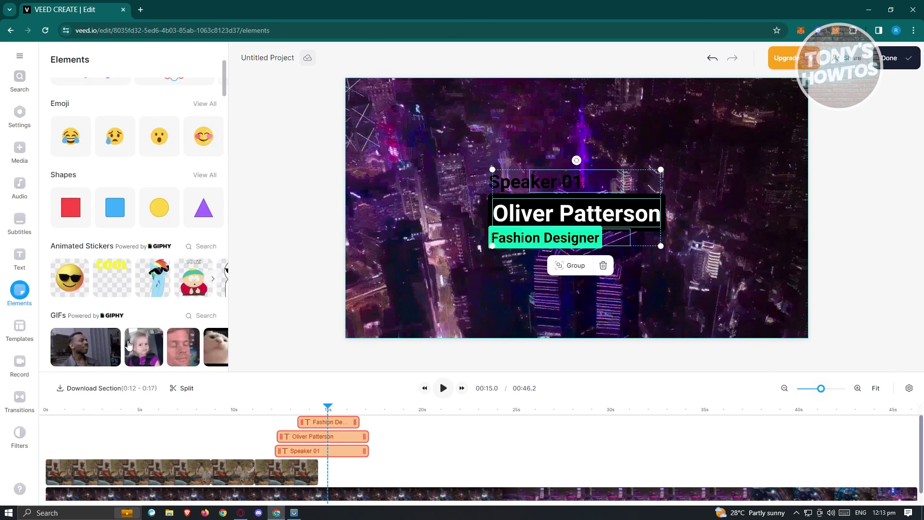
pyautogui.moveTo(88, 208)
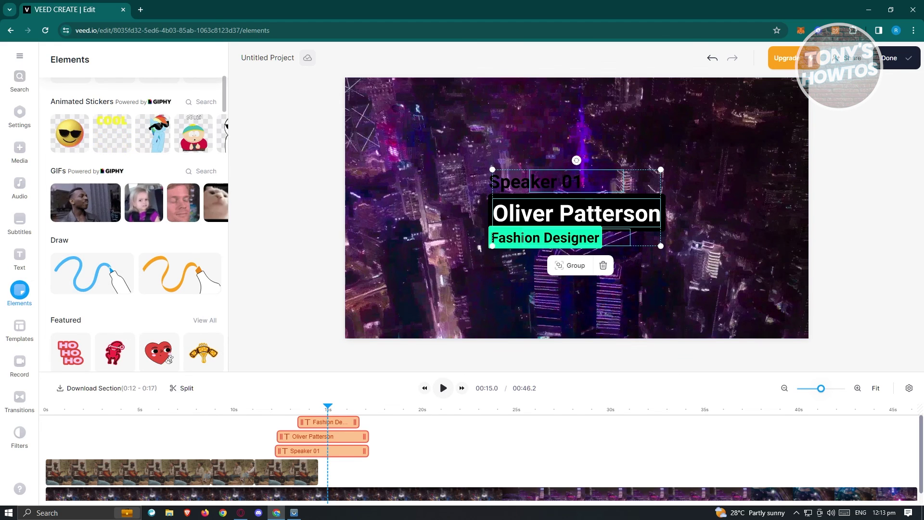
pyautogui.scroll(-2, 86, 333)
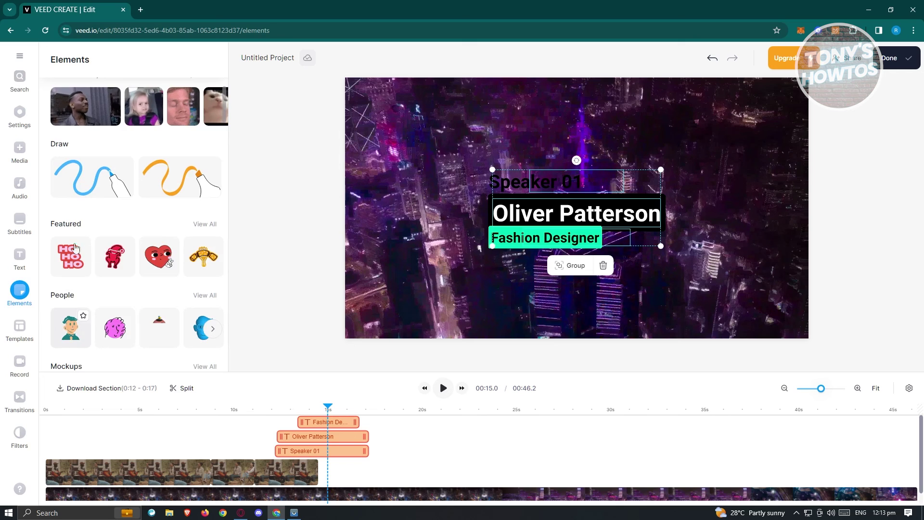
pyautogui.scroll(6, 155, 294)
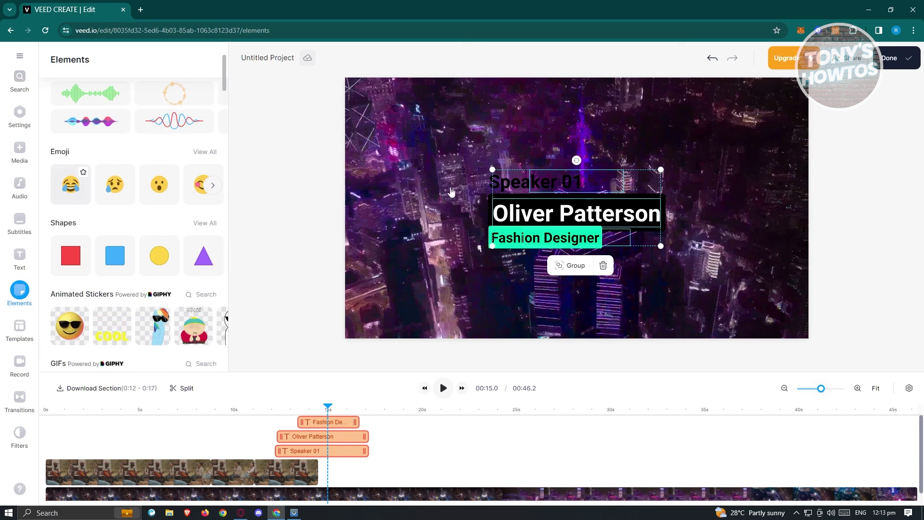
pyautogui.moveTo(71, 186); pyautogui.dragTo(712, 175)
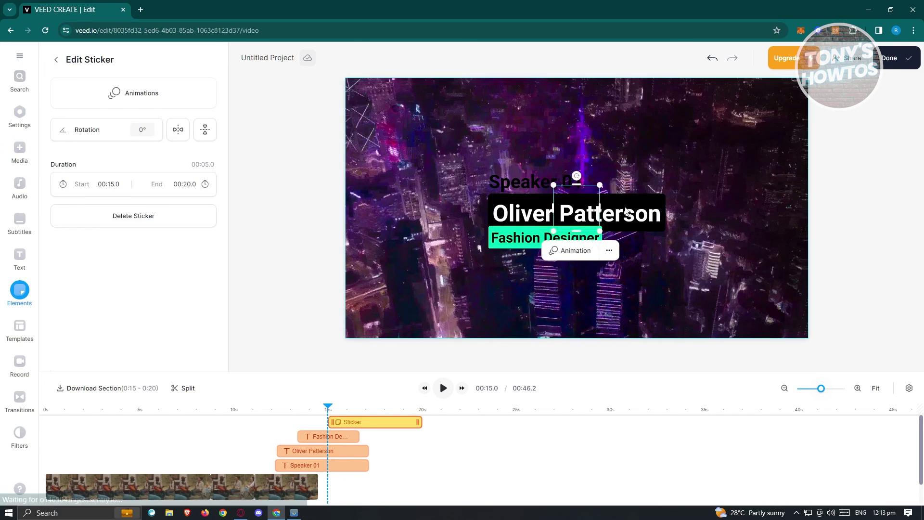
pyautogui.click(580, 217)
pyautogui.moveTo(582, 203); pyautogui.dragTo(586, 146)
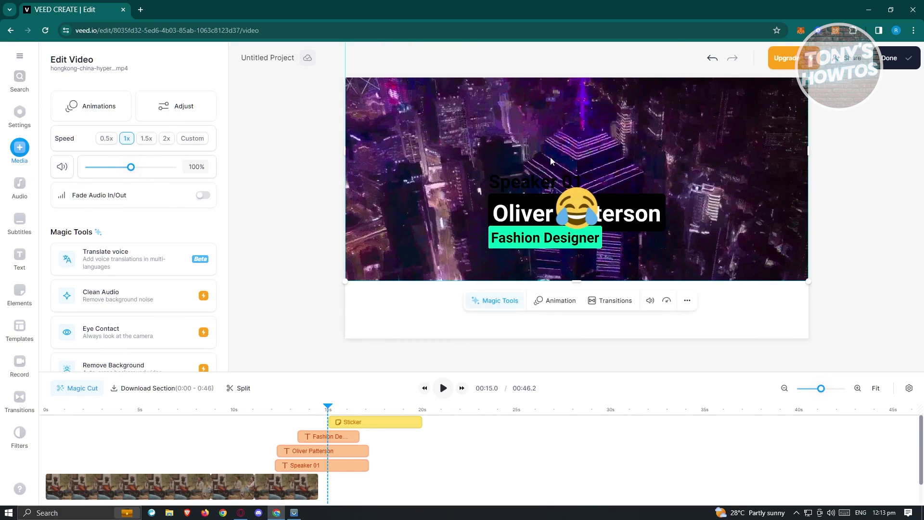
pyautogui.moveTo(544, 193); pyautogui.dragTo(546, 225)
# Step: Enlarge the emoji sticker above and to the left of the speaker title, and recolor its dark brown parts to dark grey #514e47
pyautogui.click(587, 210)
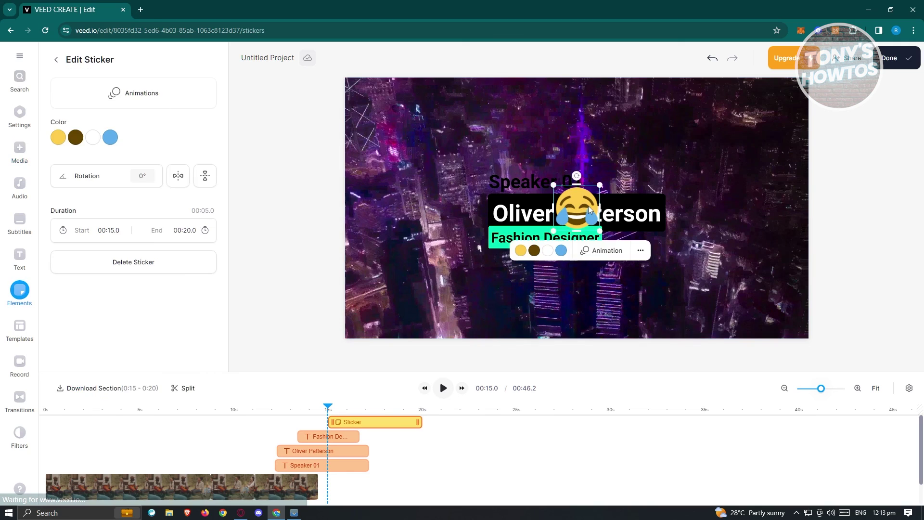
pyautogui.moveTo(439, 120); pyautogui.dragTo(489, 192)
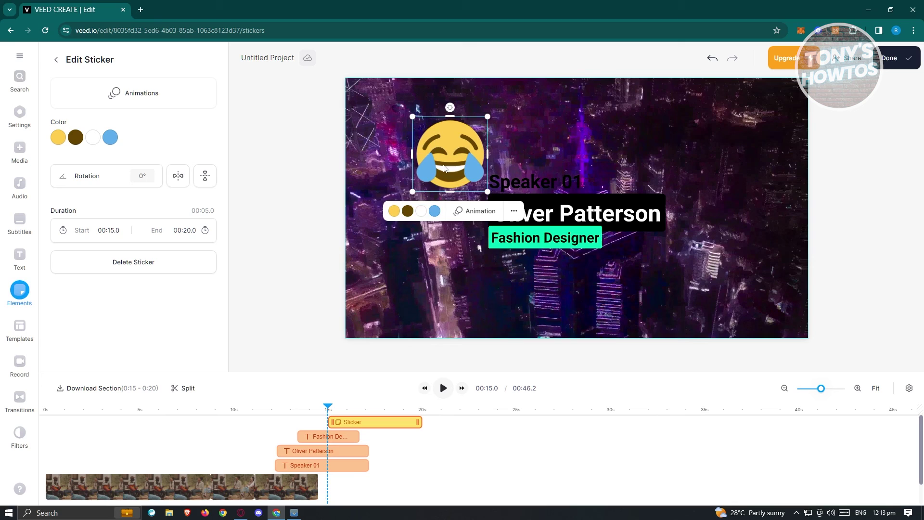
pyautogui.click(407, 211)
pyautogui.click(424, 279)
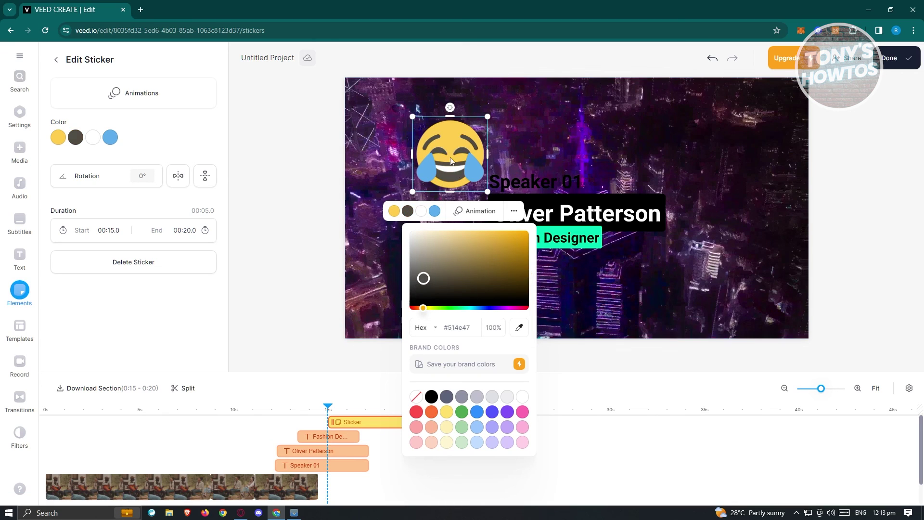
pyautogui.click(280, 208)
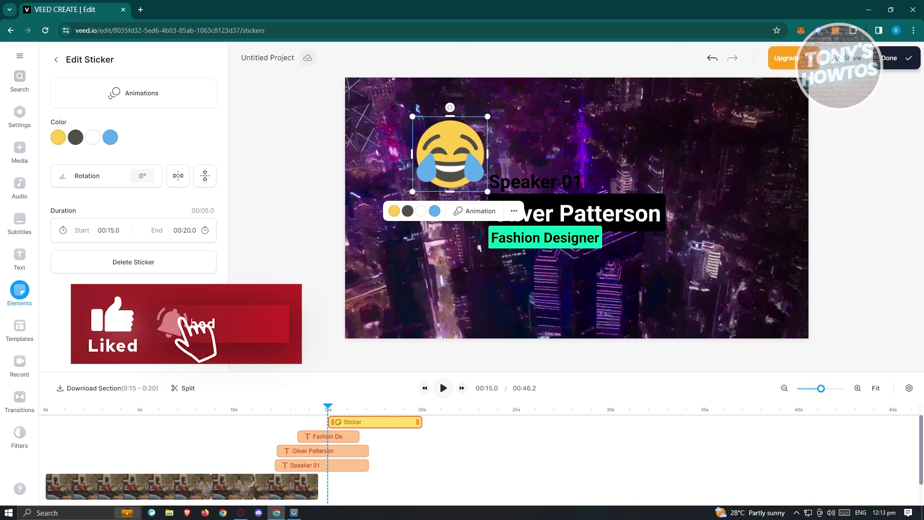
# Step: Examine the video export options and the Draft, Standard and HD quality presets, keeping Standard and closing without exporting
pyautogui.click(895, 58)
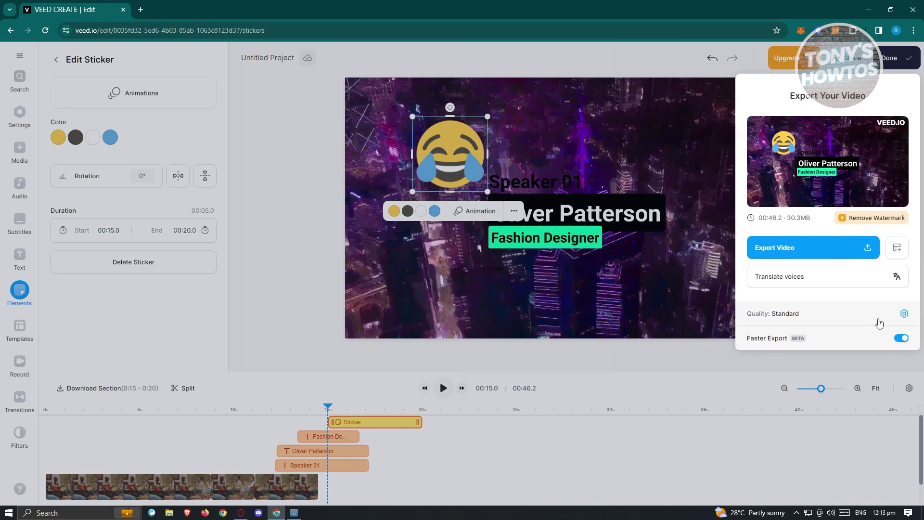
pyautogui.click(781, 315)
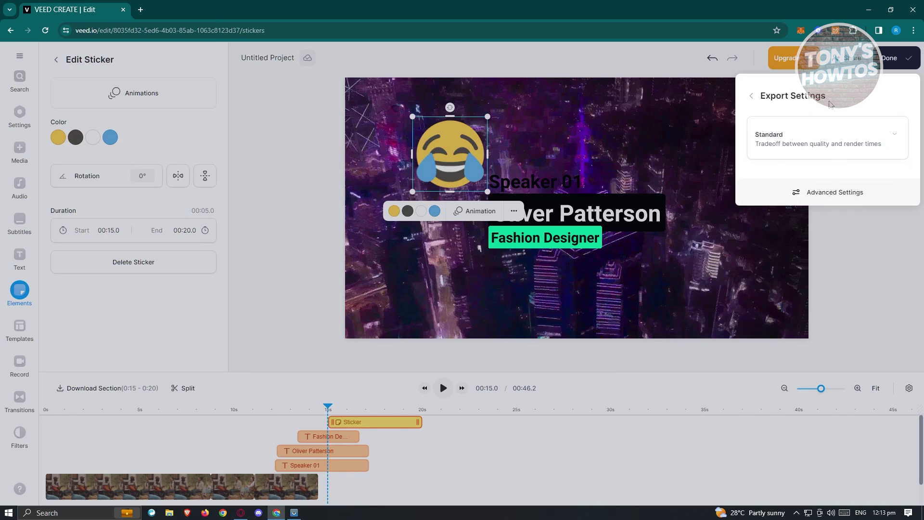
pyautogui.click(878, 143)
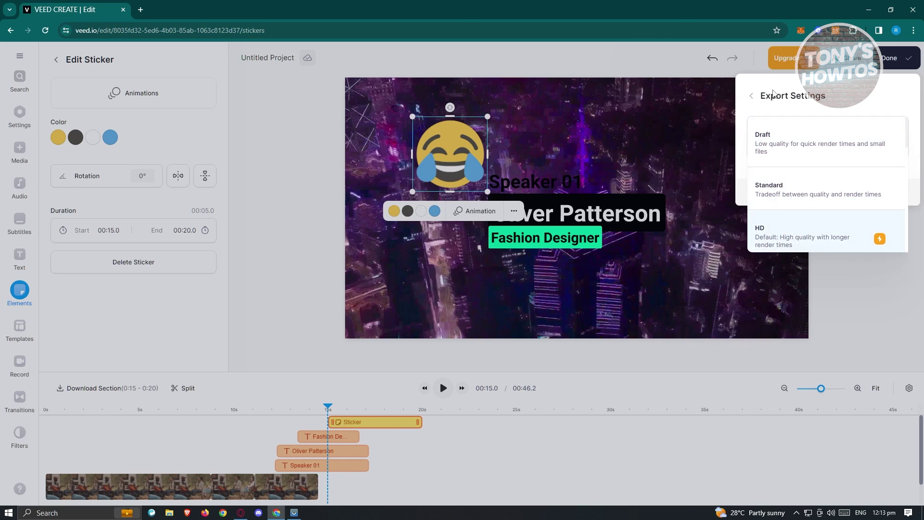
pyautogui.click(753, 96)
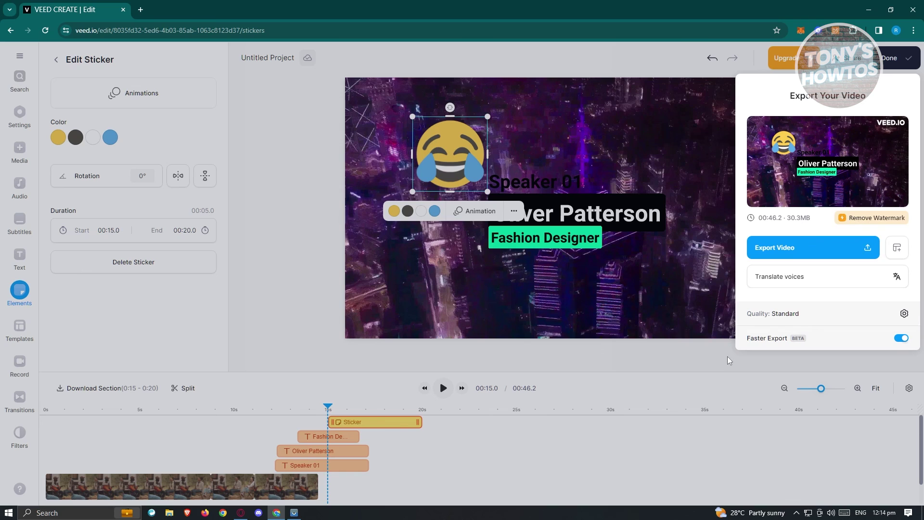
pyautogui.click(774, 42)
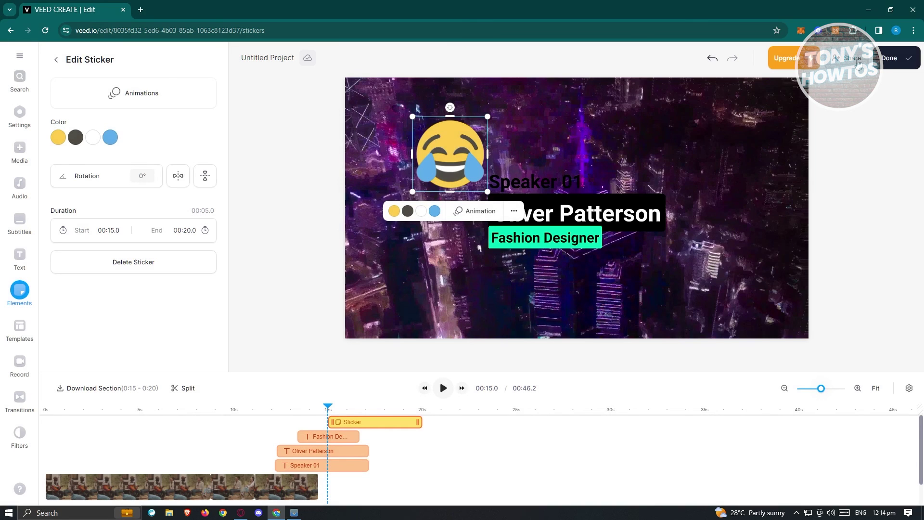
# Step: Open the project's sharing options for inviting collaborators
pyautogui.click(832, 70)
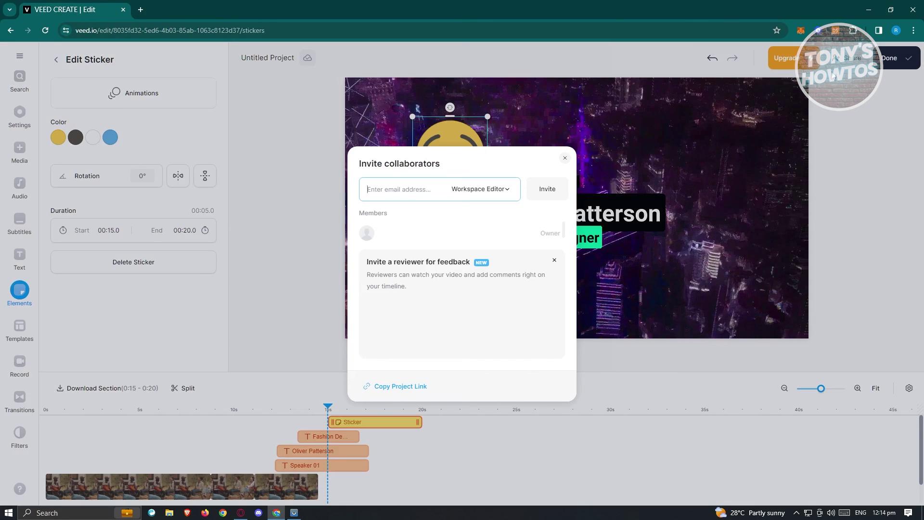